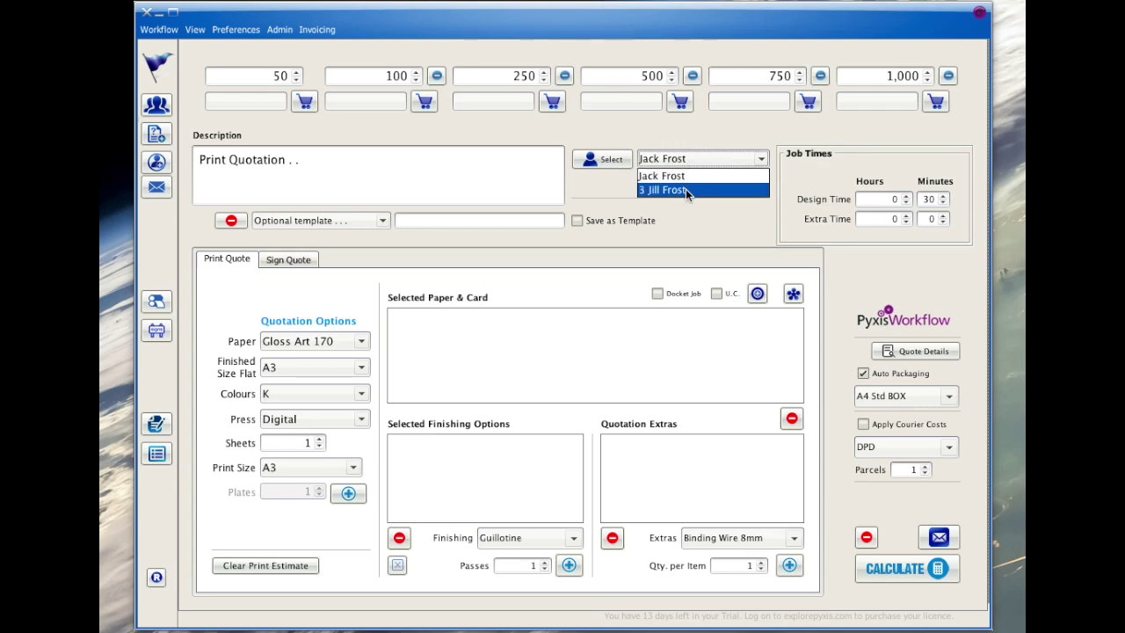
# Switch the quote's contact to the customer's second contact and back to the first one
pyautogui.click(686, 191)
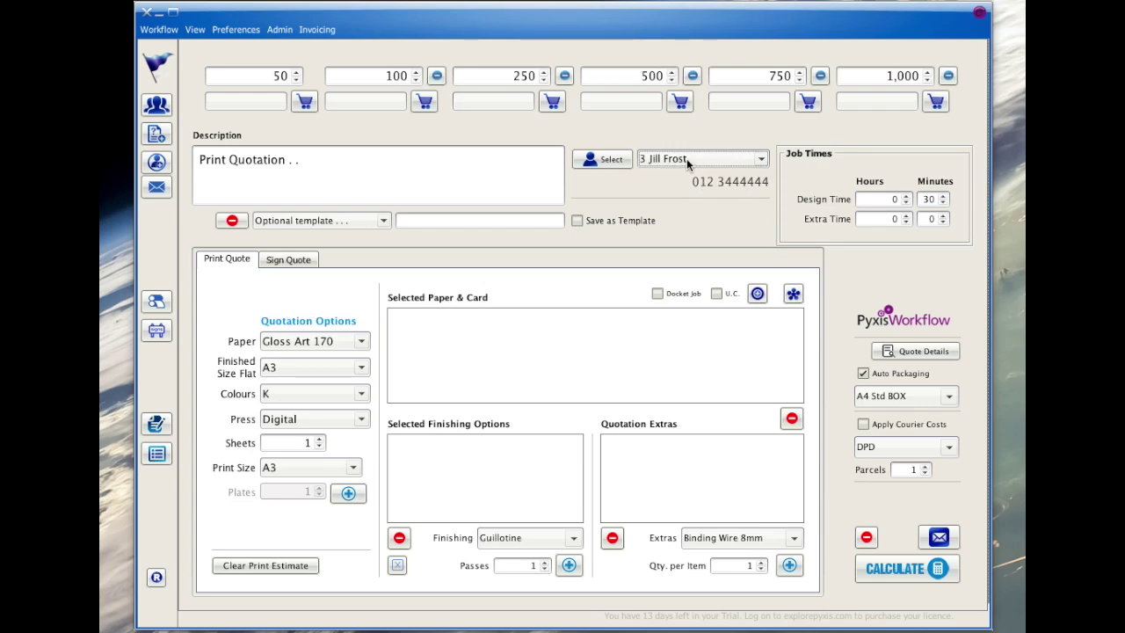
pyautogui.click(668, 156)
pyautogui.click(664, 175)
# Replace the description with "A4 Magazine 20pp + Cover. Inner pages on 170g Gloss Art and Cover printed on 350g Gloss. Full colour throughout."
pyautogui.moveTo(321, 164); pyautogui.dragTo(201, 145)
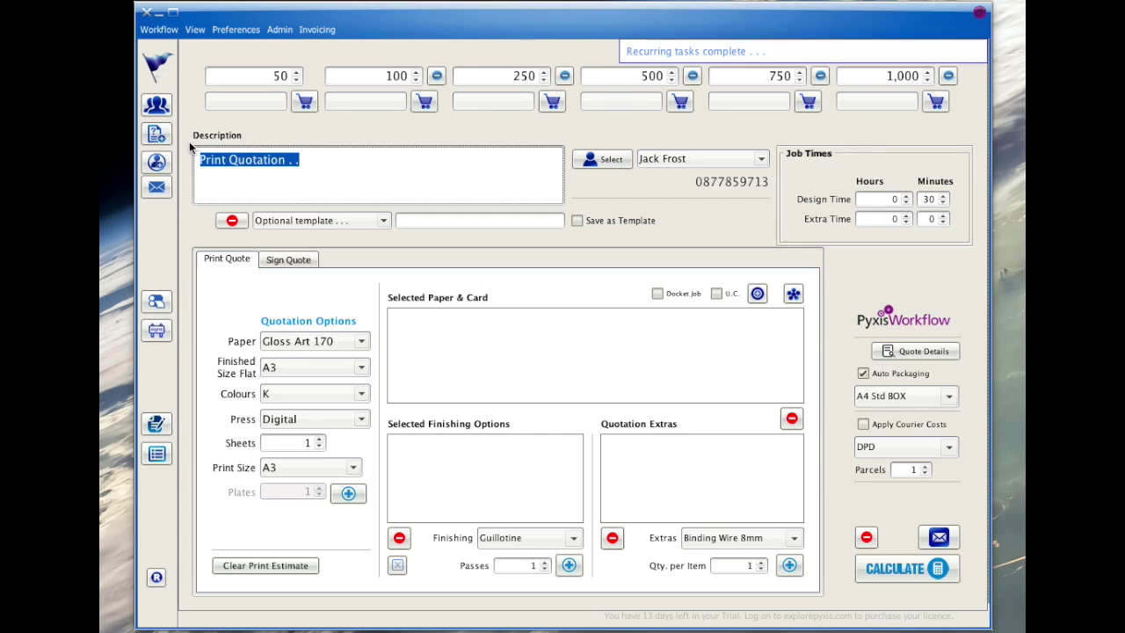
pyautogui.write('A4')
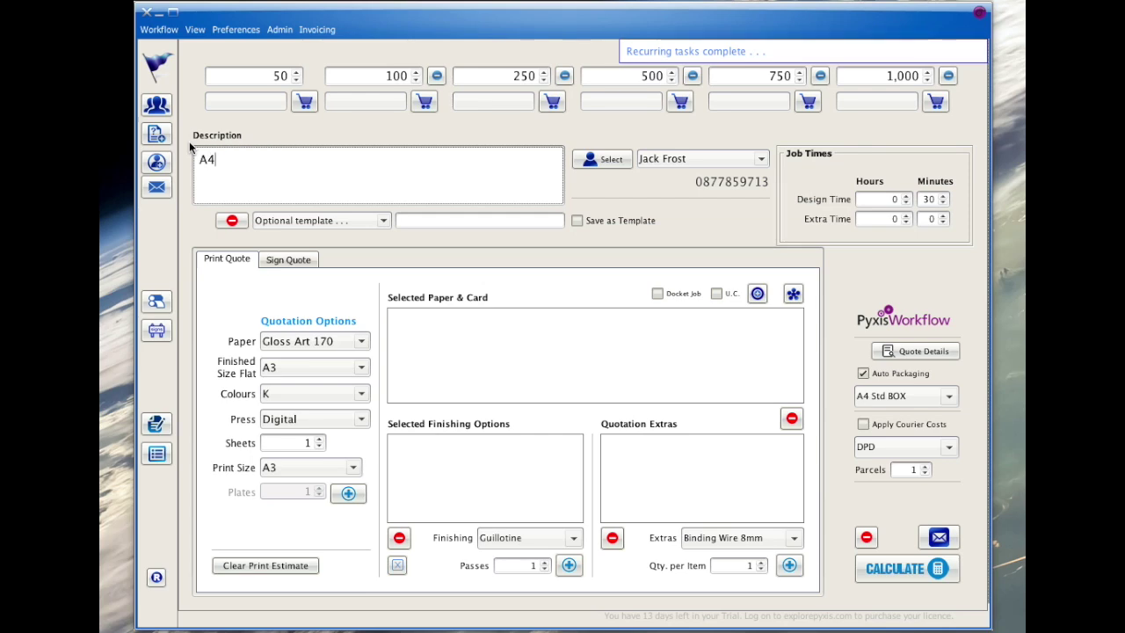
pyautogui.write(' Magazine 20')
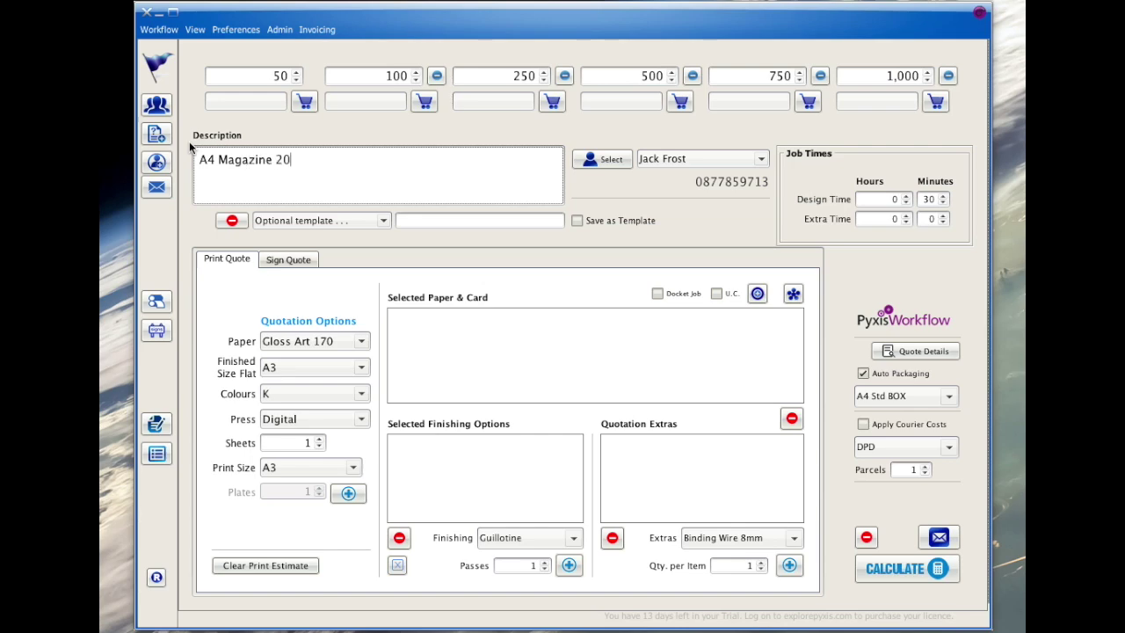
pyautogui.write('pp + Cover.  Inner pages on 170g Gloss ')
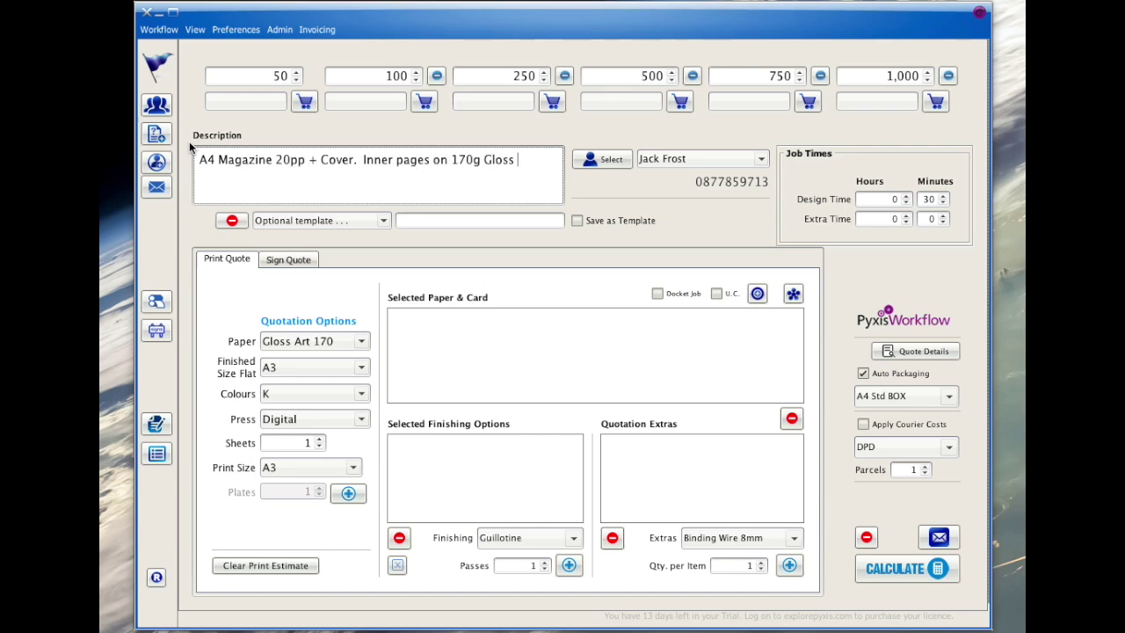
pyautogui.write('Art and Cover printed on 350g Gloss. ')
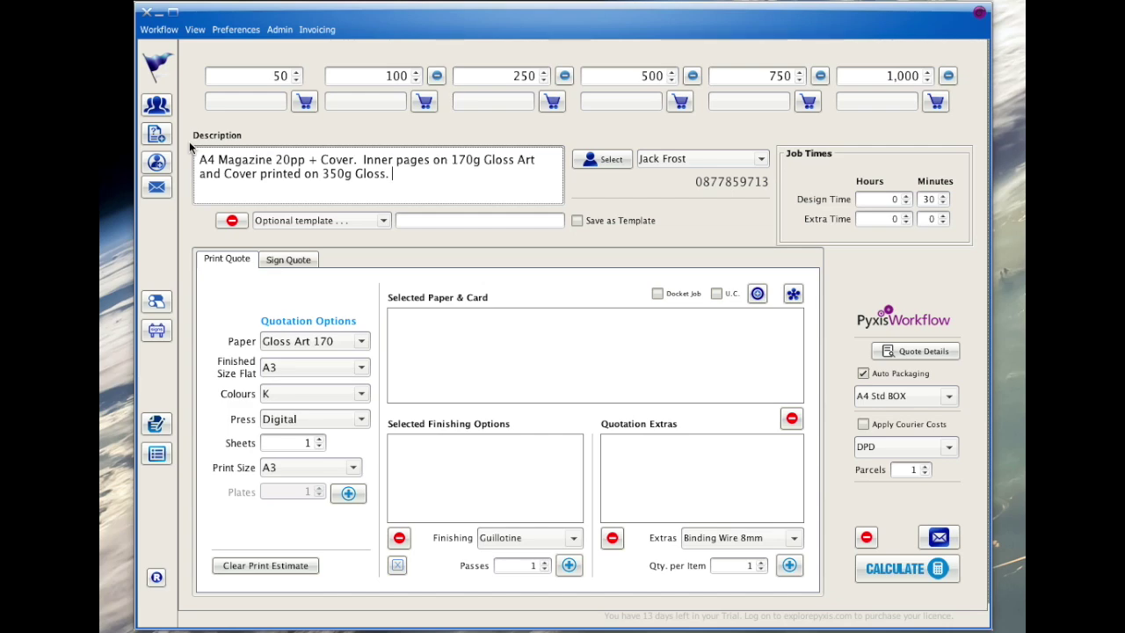
pyautogui.write('Full colour thro')
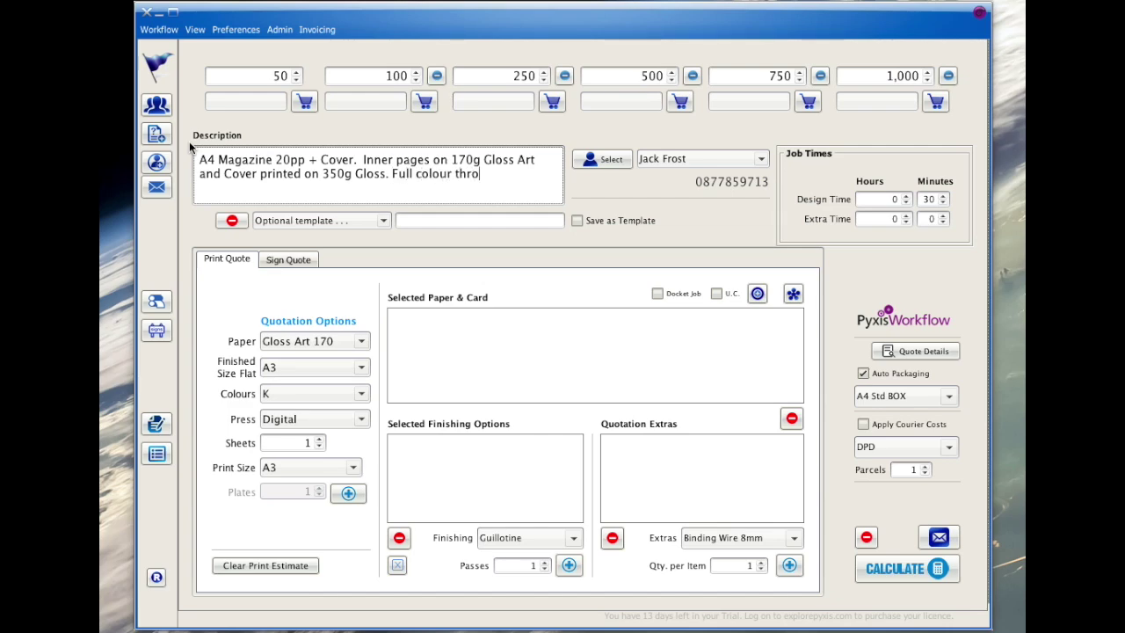
pyautogui.write('ughout.')
# Add 5 sheets of Gloss Art 170 and 1 sheet of Gloss Art 350 to the selected paper and card
pyautogui.click(312, 443)
pyautogui.write('5')
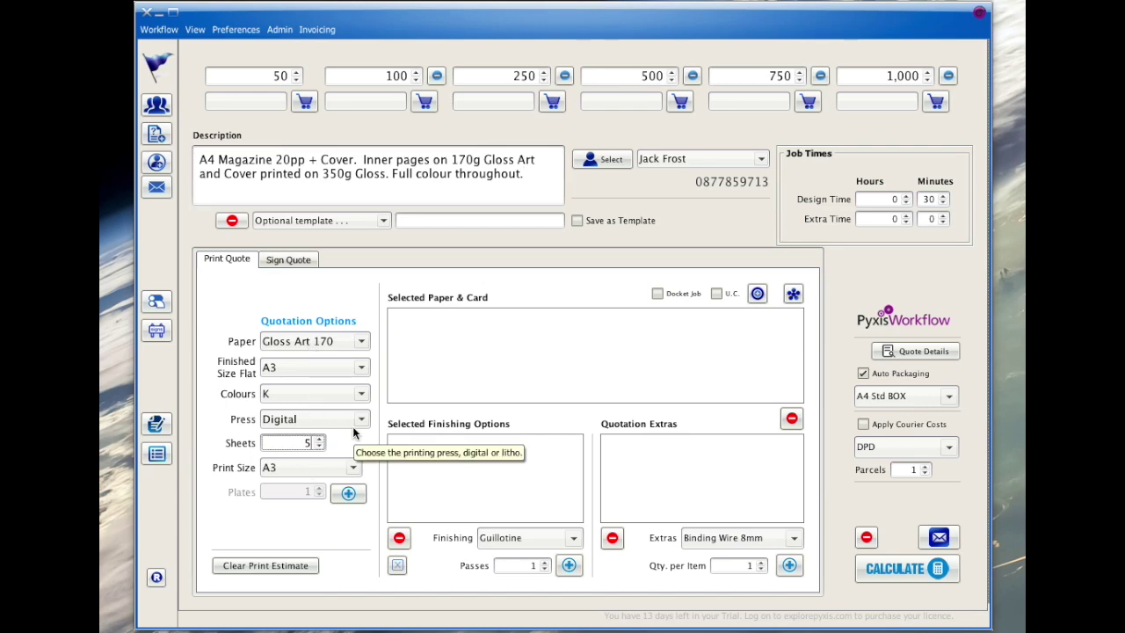
pyautogui.click(348, 492)
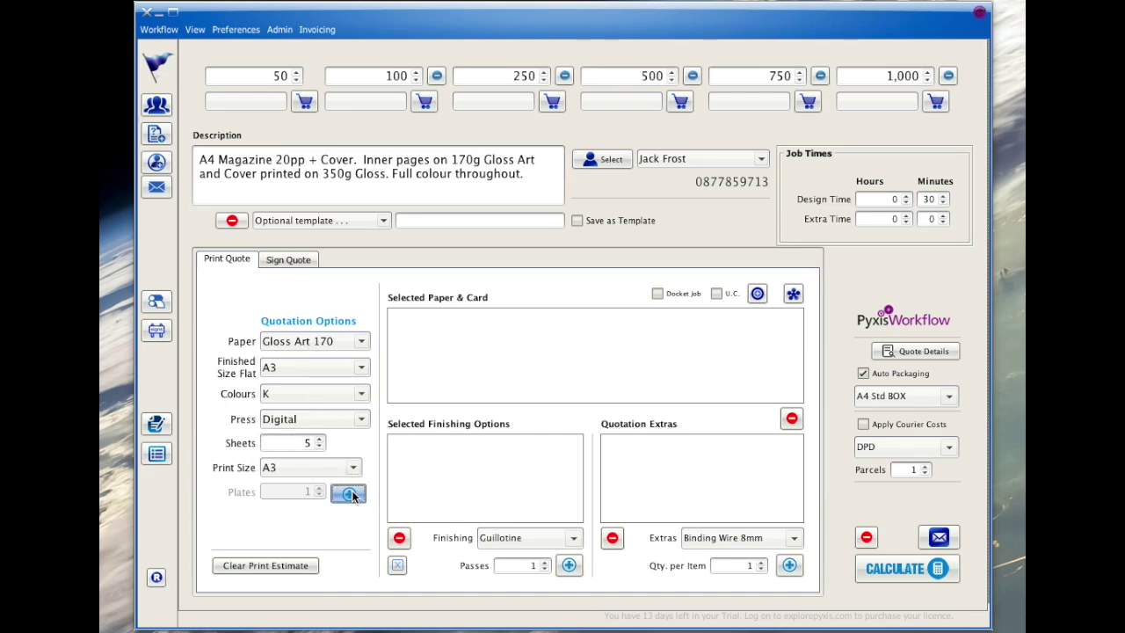
pyautogui.click(327, 344)
pyautogui.click(328, 368)
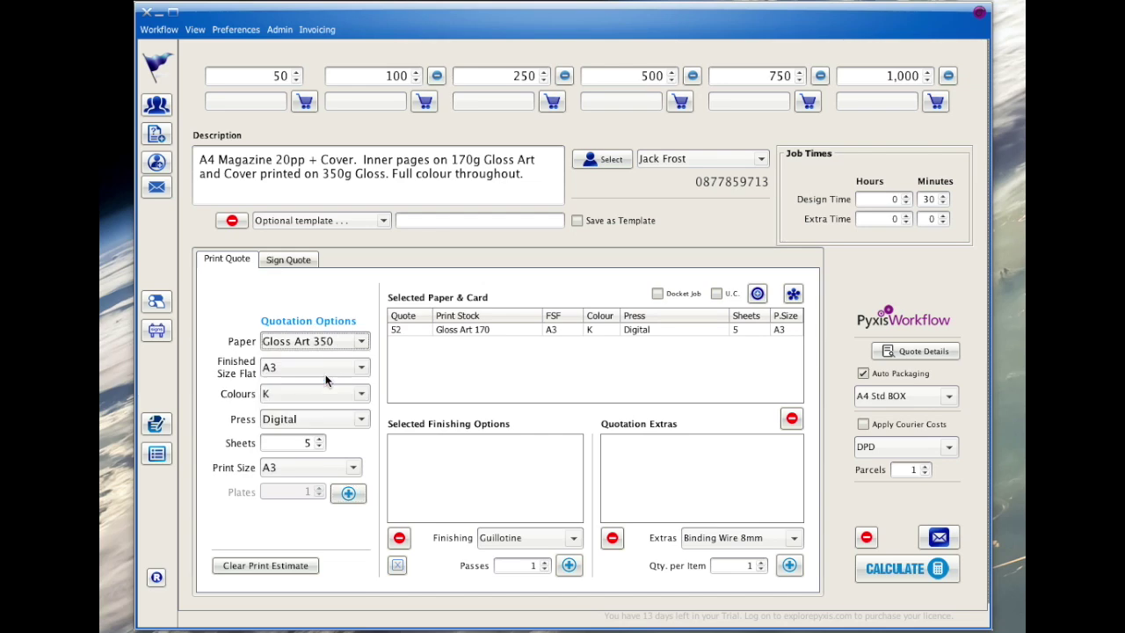
pyautogui.click(319, 446)
pyautogui.click(346, 494)
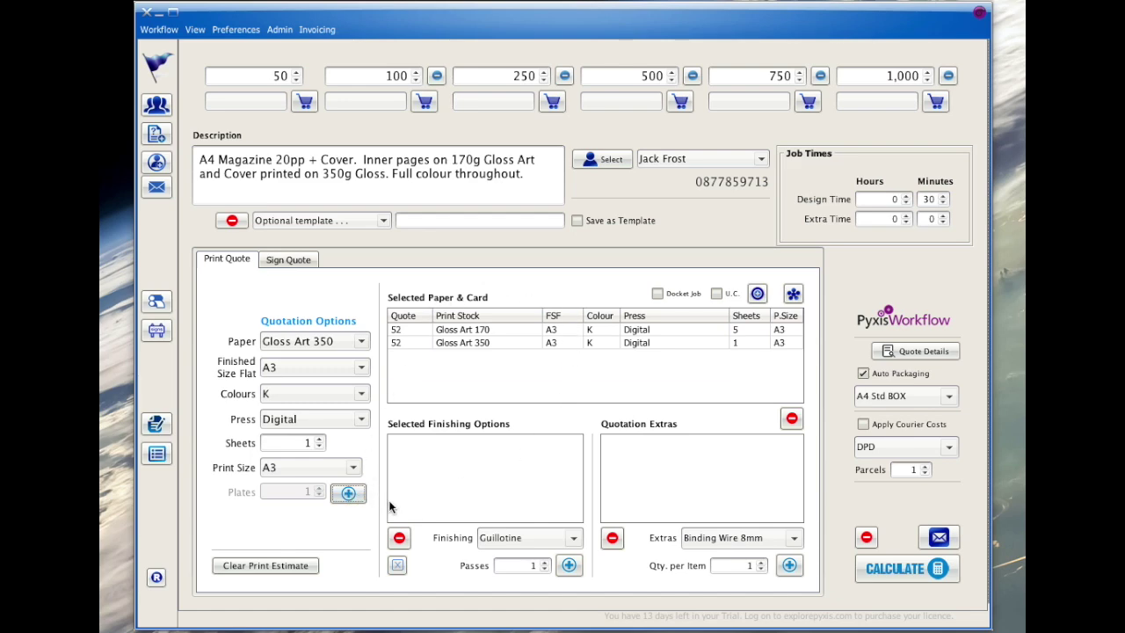
# Add one Guillotine pass for all stocks and one Scoring pass for the Gloss Art 350 row
pyautogui.click(569, 566)
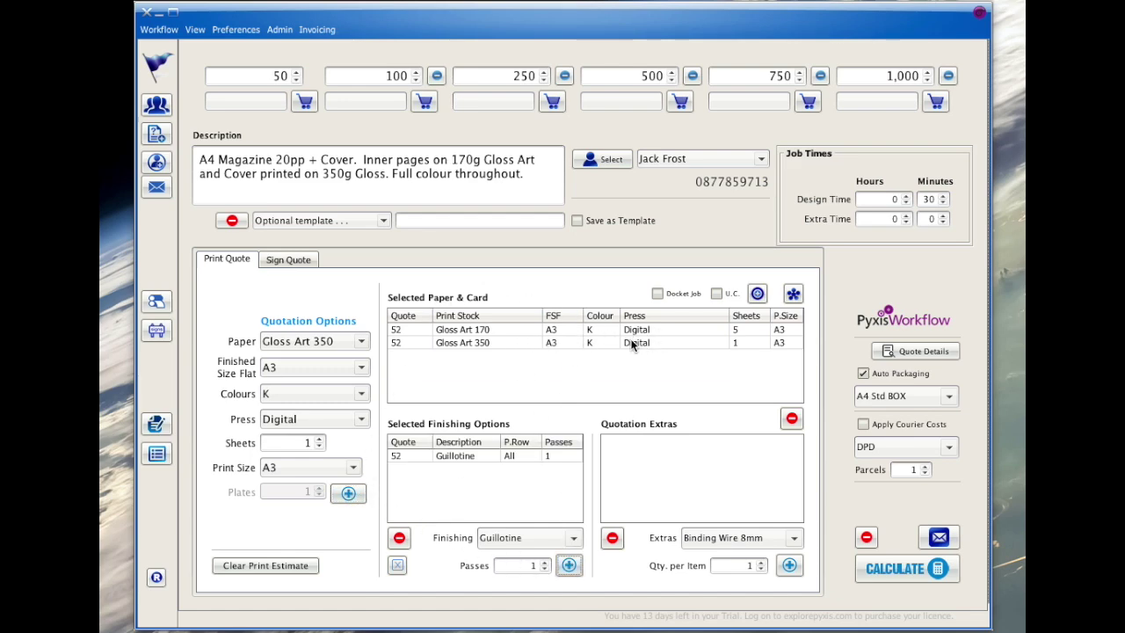
pyautogui.click(570, 343)
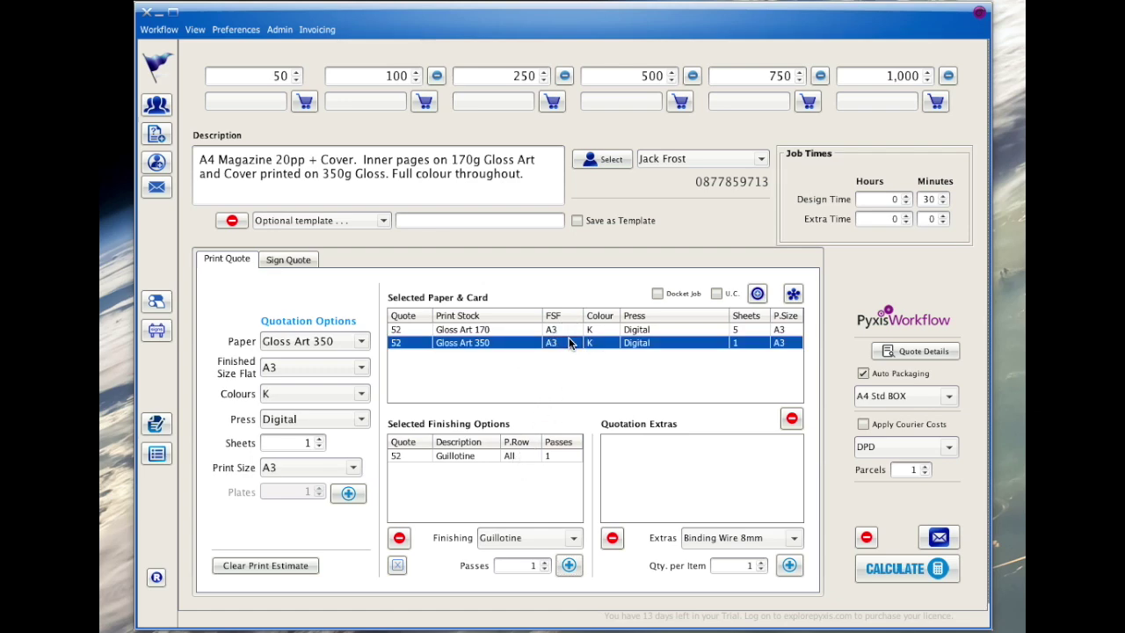
pyautogui.click(525, 539)
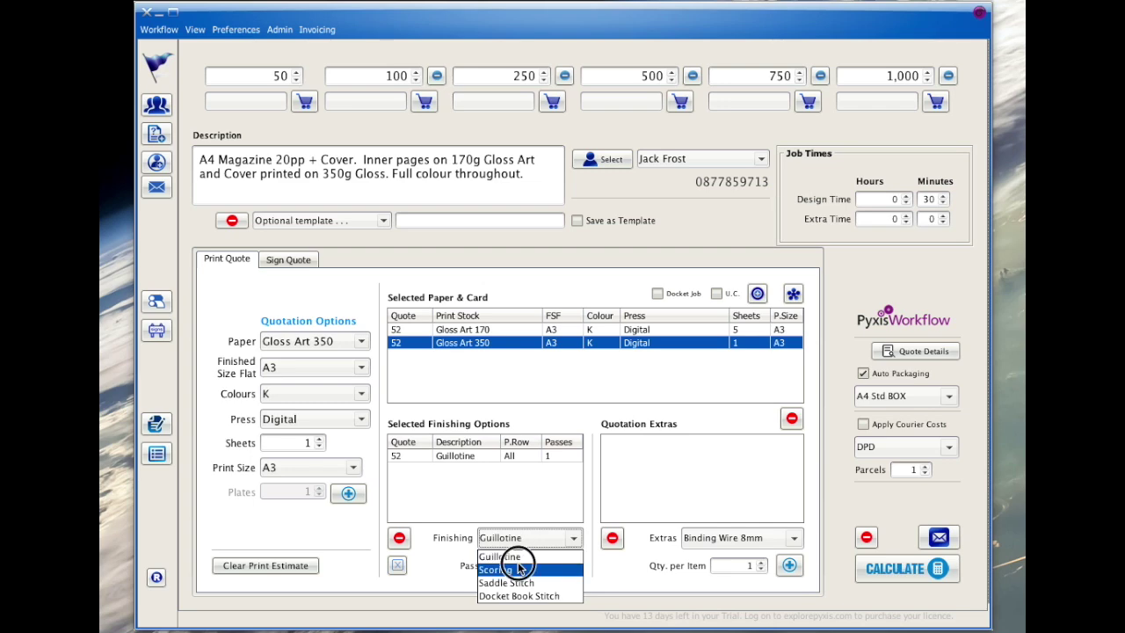
pyautogui.click(518, 570)
pyautogui.click(569, 566)
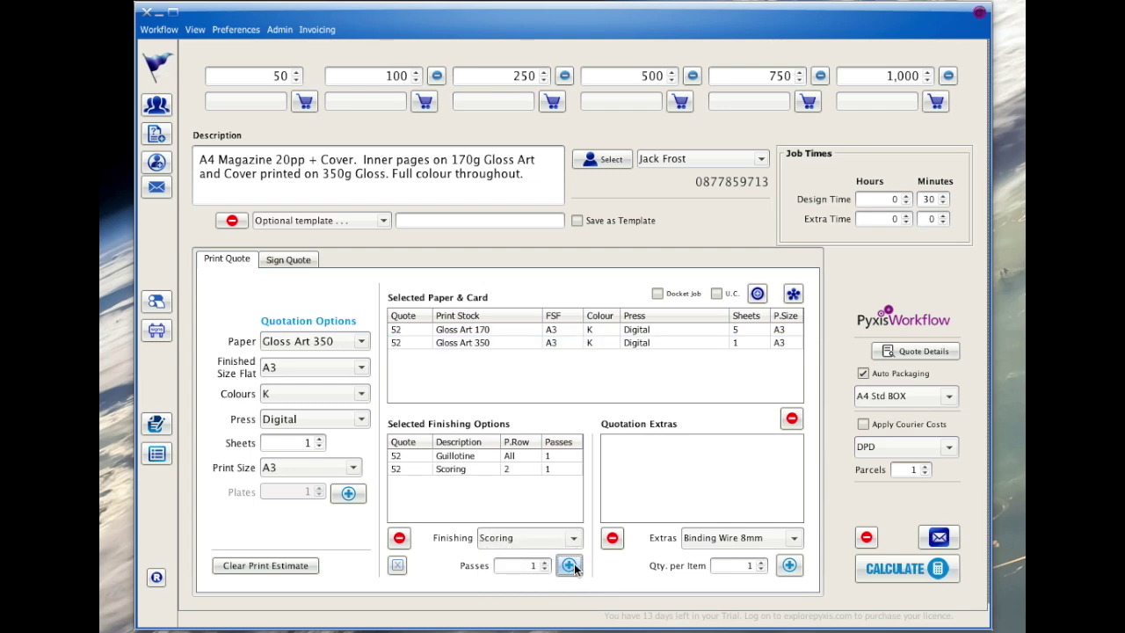
# Add Saddle Stitch finishing with one pass to the Gloss Art 170 row
pyautogui.click(486, 333)
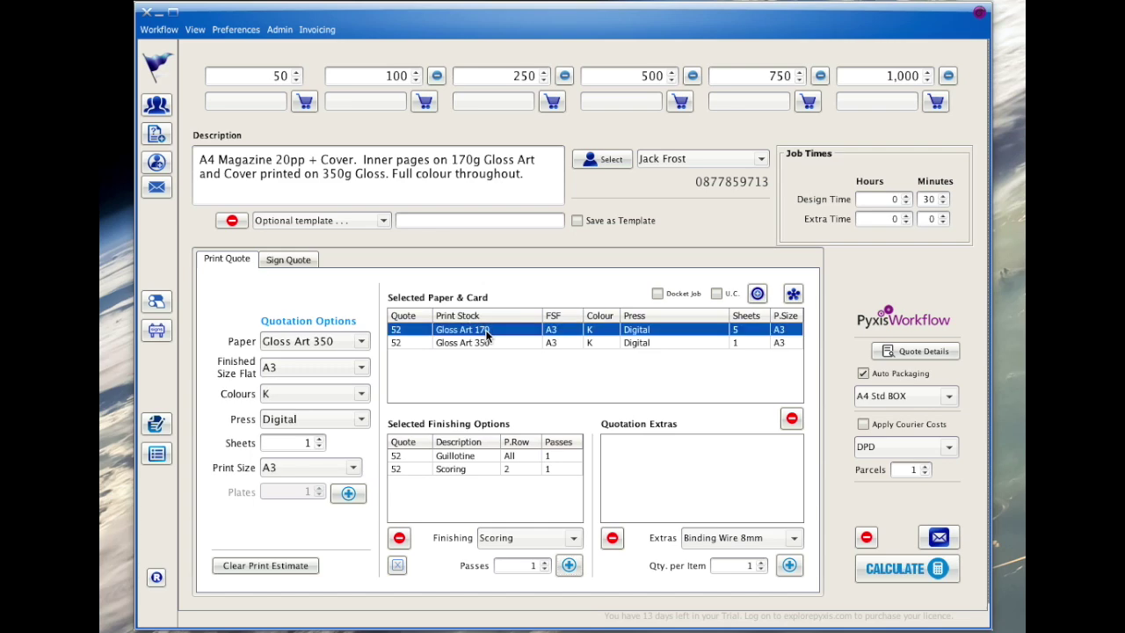
pyautogui.click(503, 535)
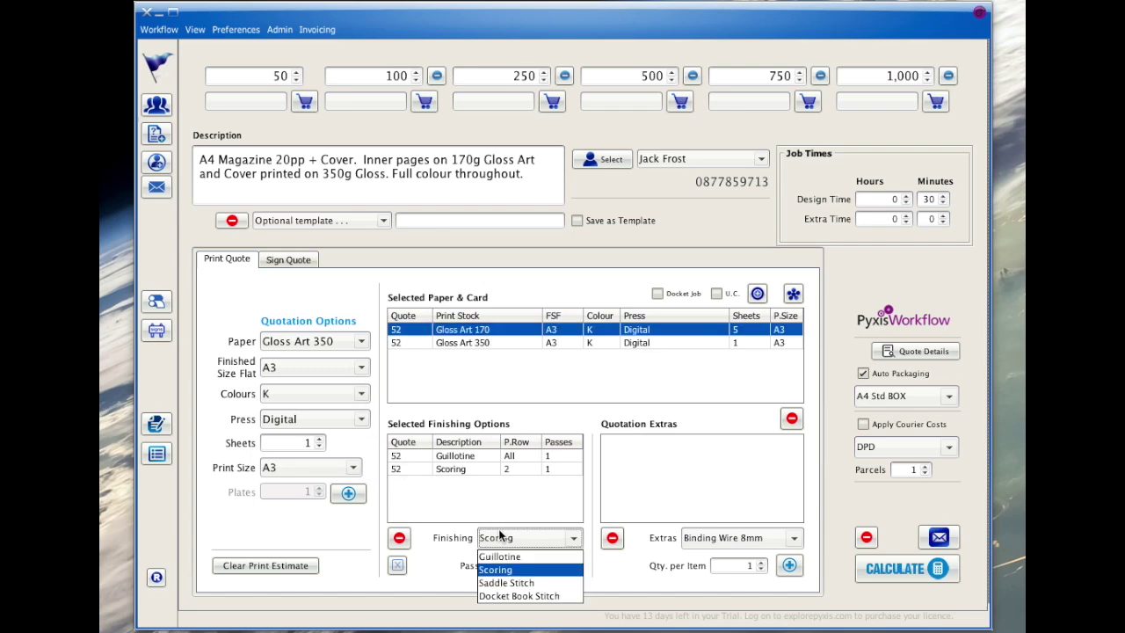
pyautogui.click(503, 582)
pyautogui.click(569, 566)
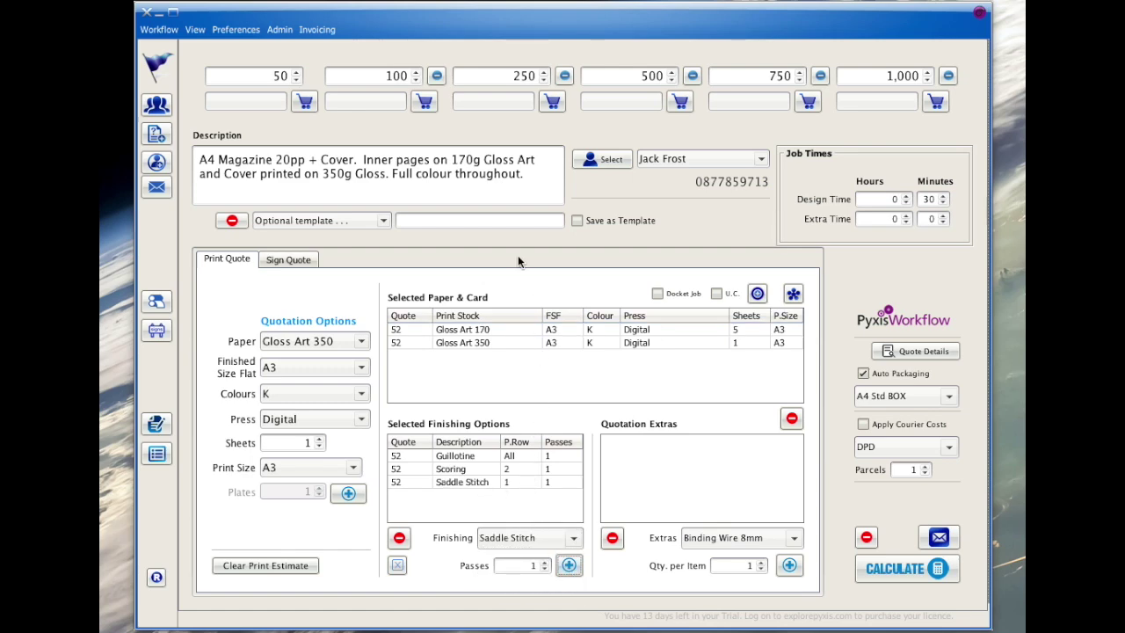
# Examine the Saddle Stitch details in the paper finishing preferences, including its Units / Sheets Hour setting, and return to the quote
pyautogui.click(236, 29)
pyautogui.moveTo(245, 53)
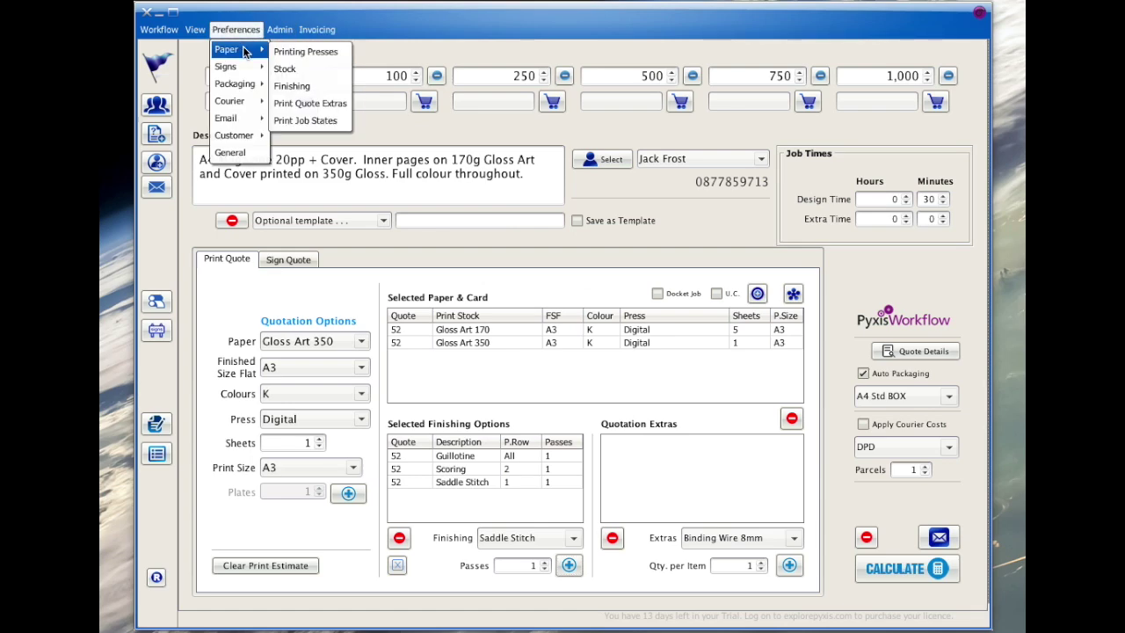
pyautogui.click(299, 85)
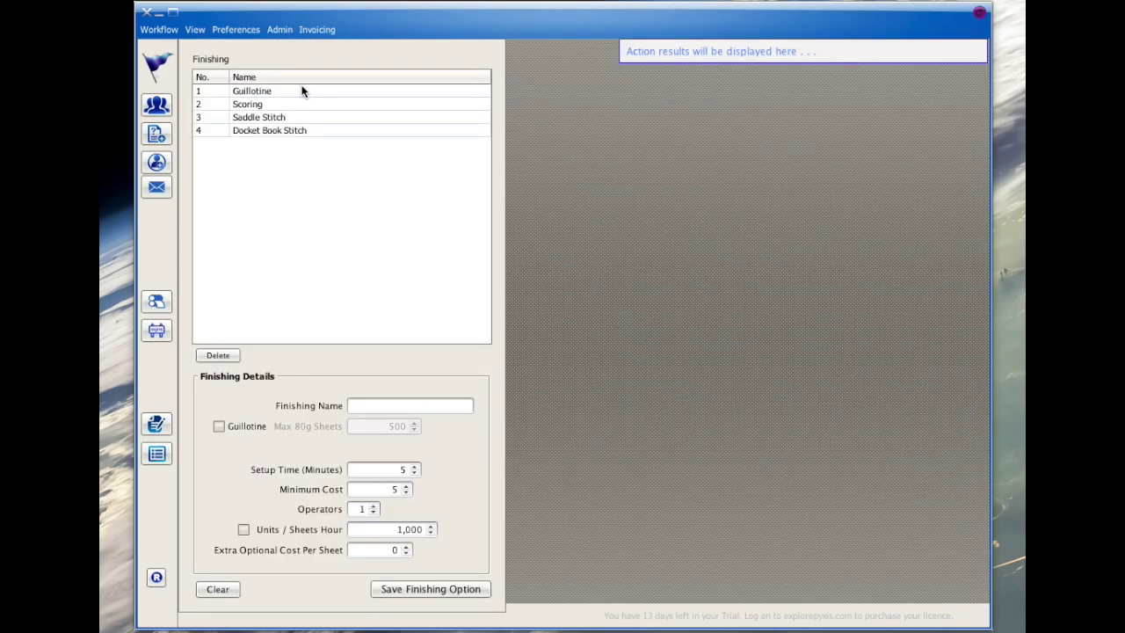
pyautogui.click(281, 118)
pyautogui.rightClick(281, 122)
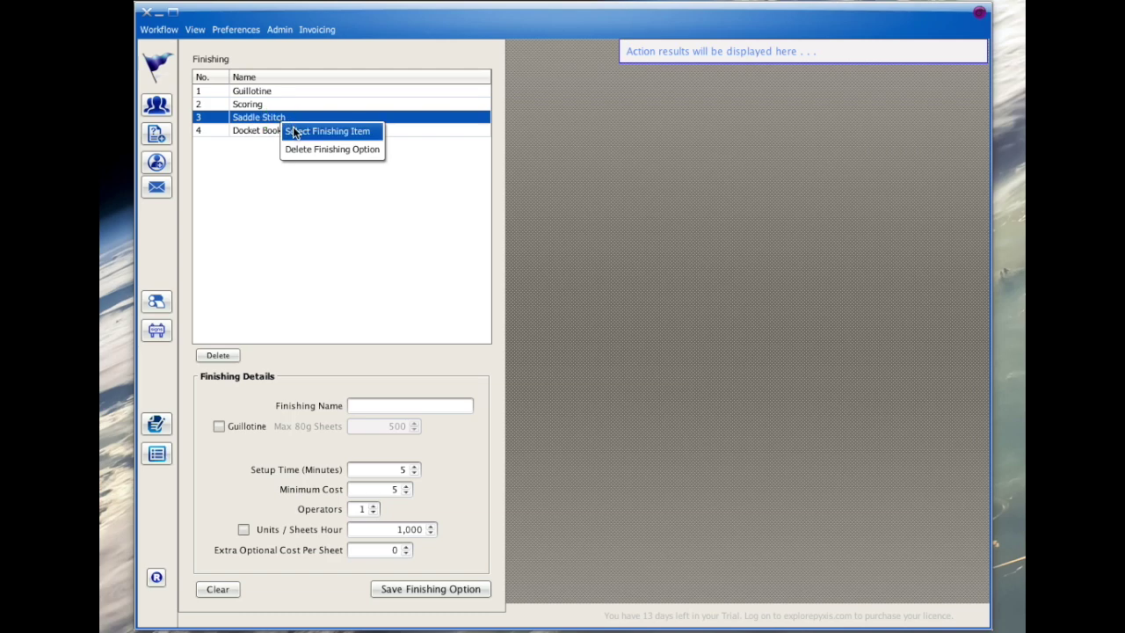
pyautogui.click(327, 131)
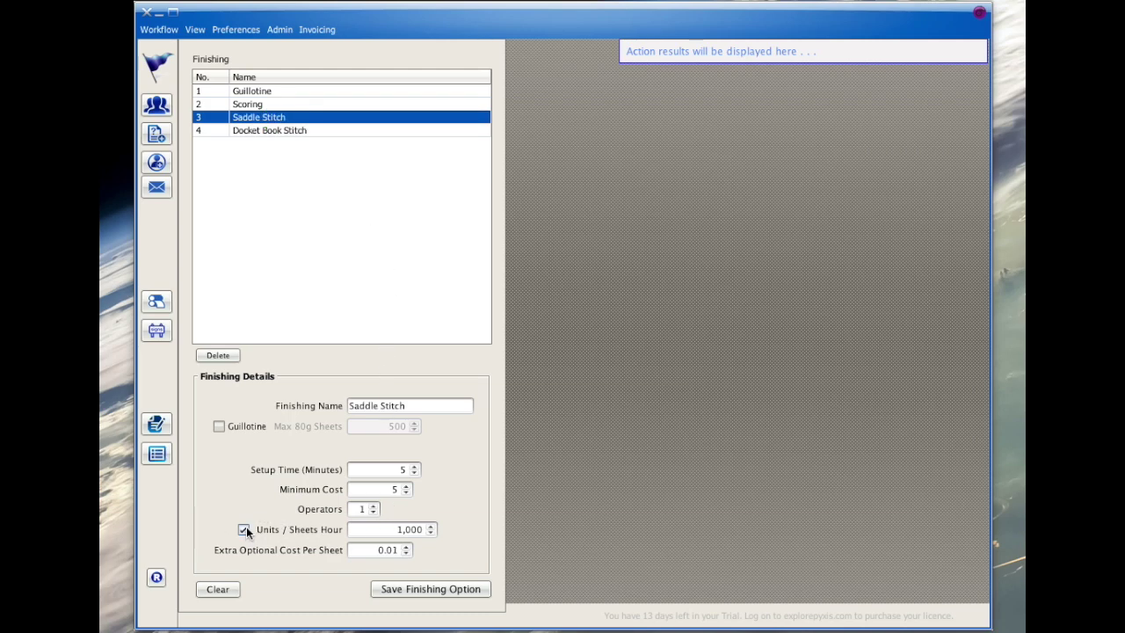
pyautogui.moveTo(246, 529)
pyautogui.click(157, 135)
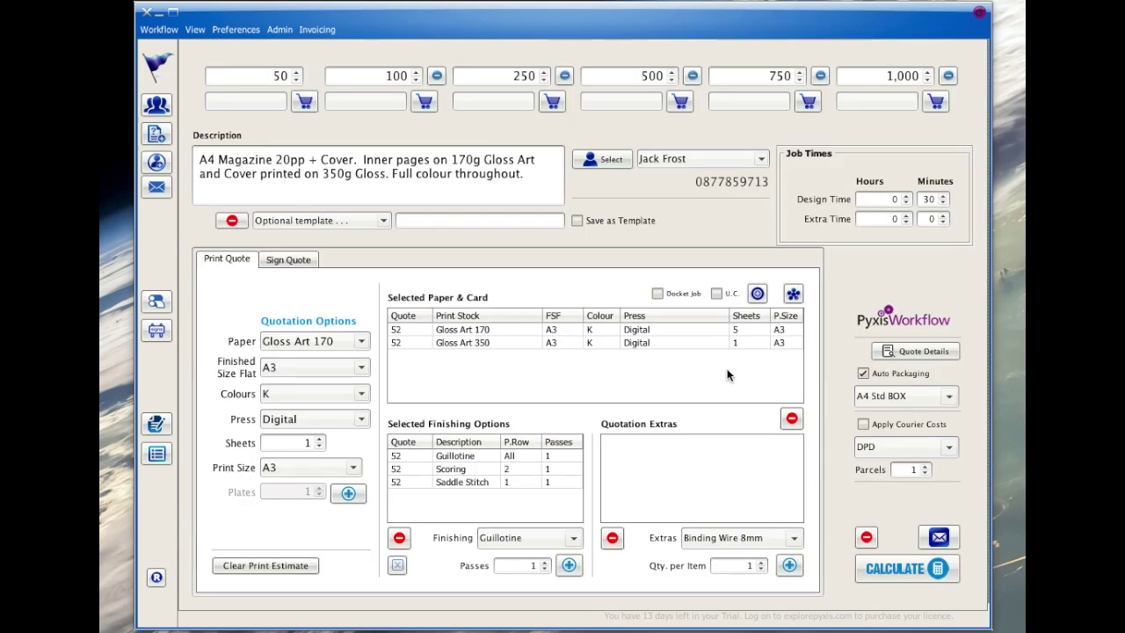
# Set the design time minutes to 0 and save a "Page Design" extra item with quantity 24, cost each 35 and a specific margin
pyautogui.doubleClick(926, 199)
pyautogui.write('0')
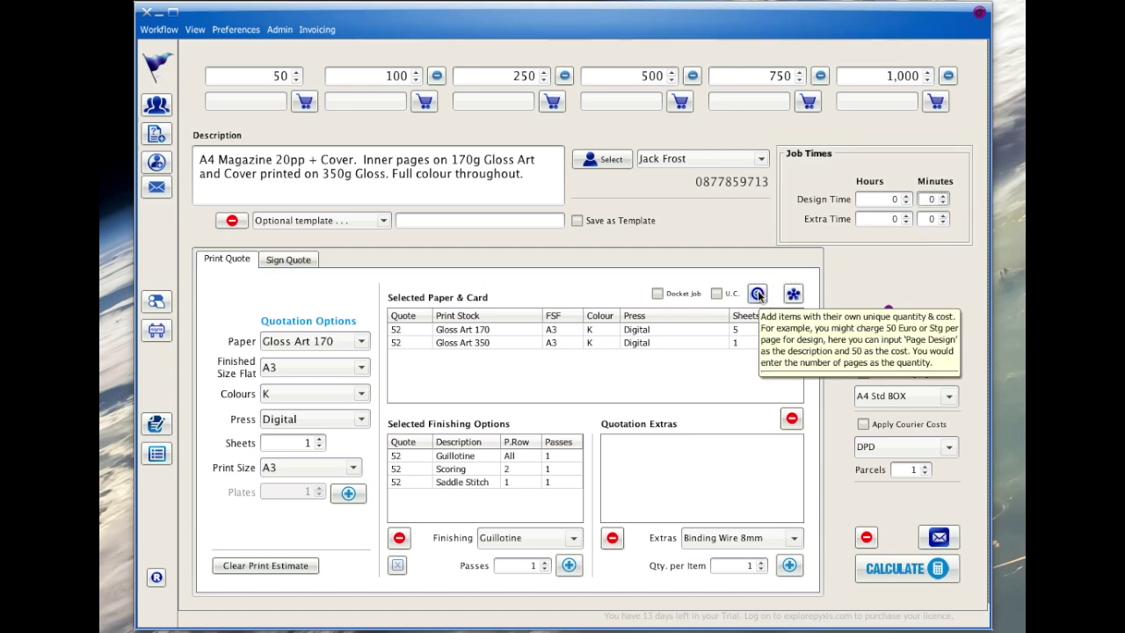
pyautogui.click(758, 295)
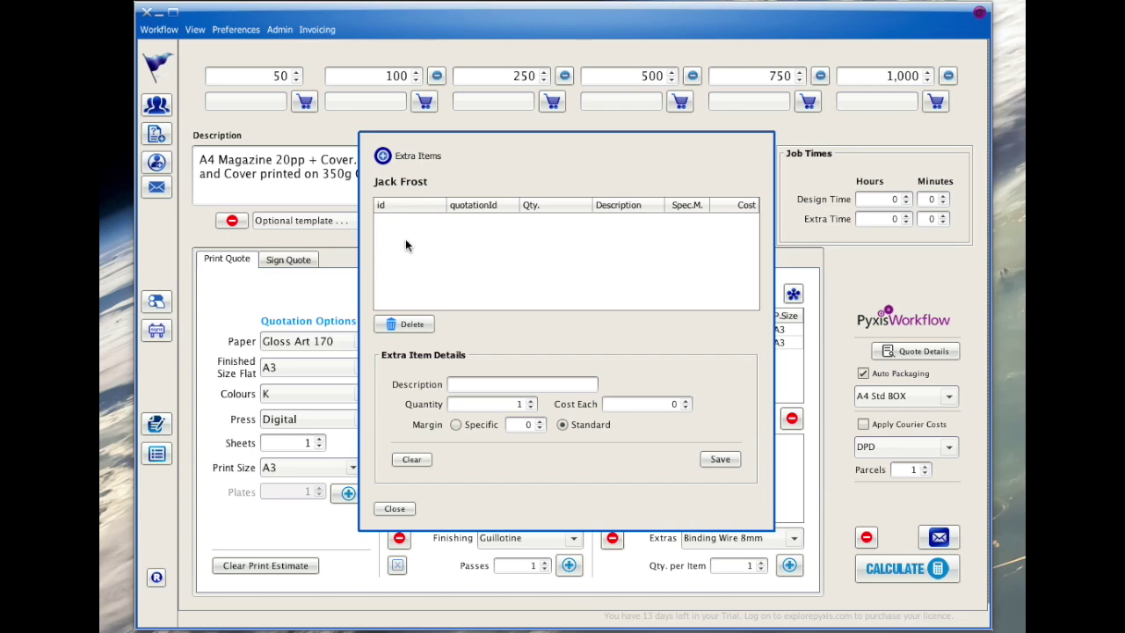
pyautogui.click(470, 384)
pyautogui.write('Page')
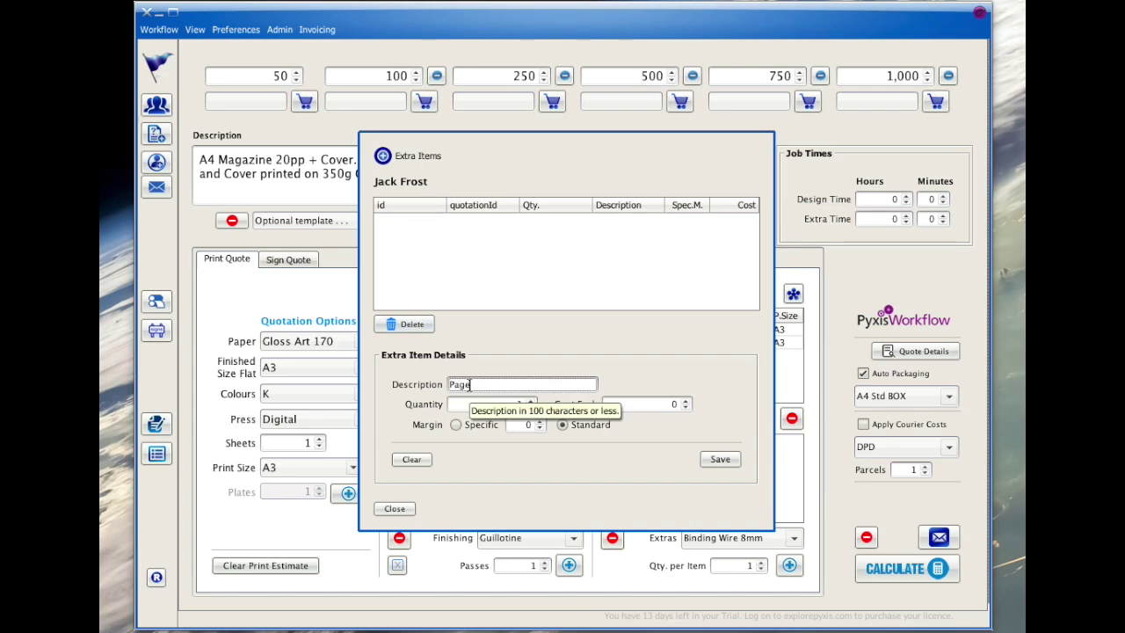
pyautogui.write(' Design')
pyautogui.click(487, 404)
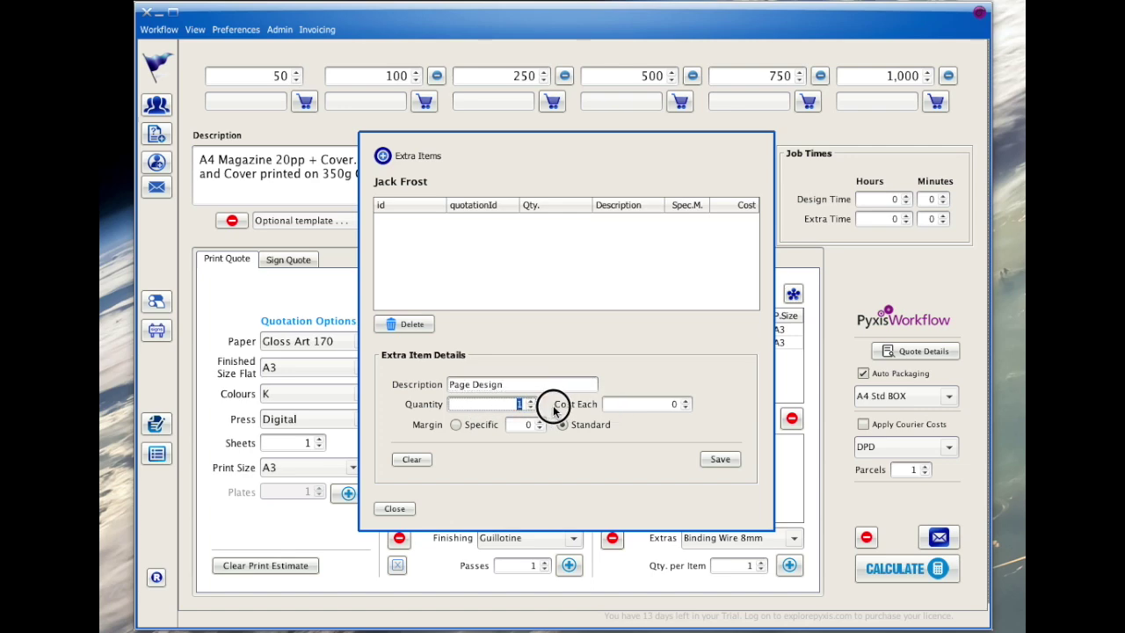
pyautogui.write('24')
pyautogui.click(661, 404)
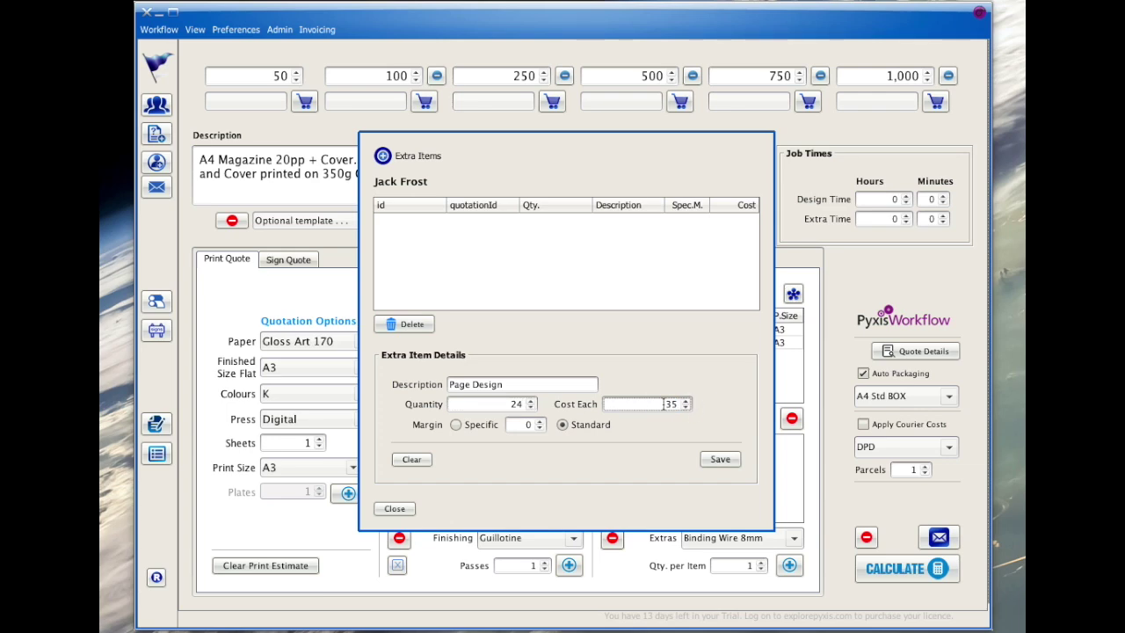
pyautogui.click(455, 425)
pyautogui.click(726, 464)
pyautogui.click(726, 464)
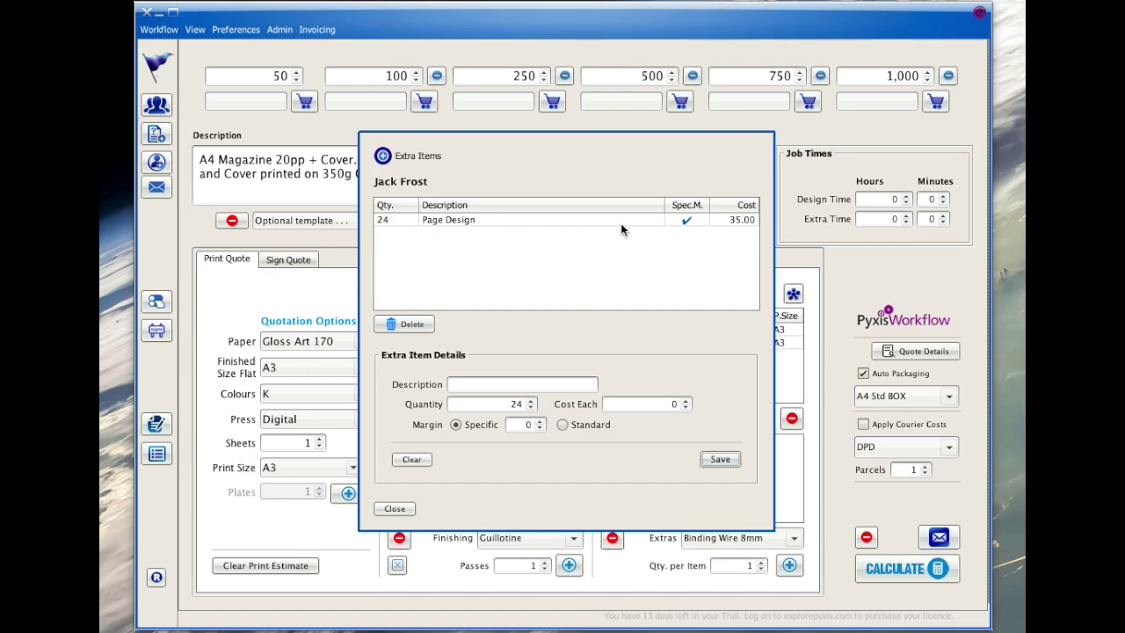
pyautogui.click(394, 509)
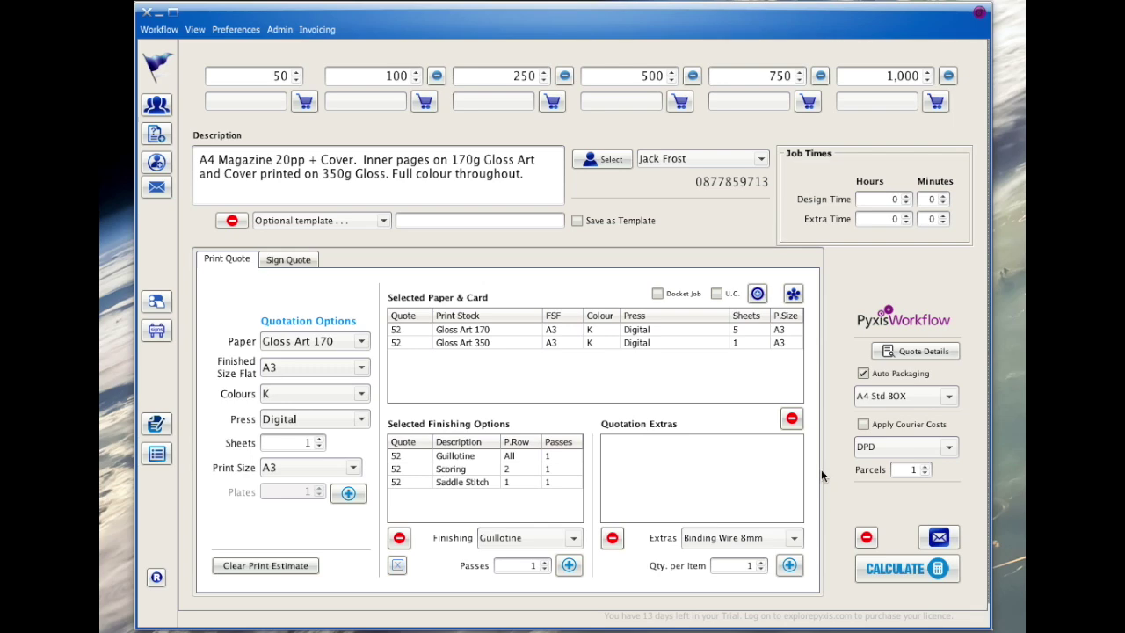
# Mark the quote to be saved as a template named "A4 24pp Magazine inc. Cover CC"
pyautogui.click(469, 220)
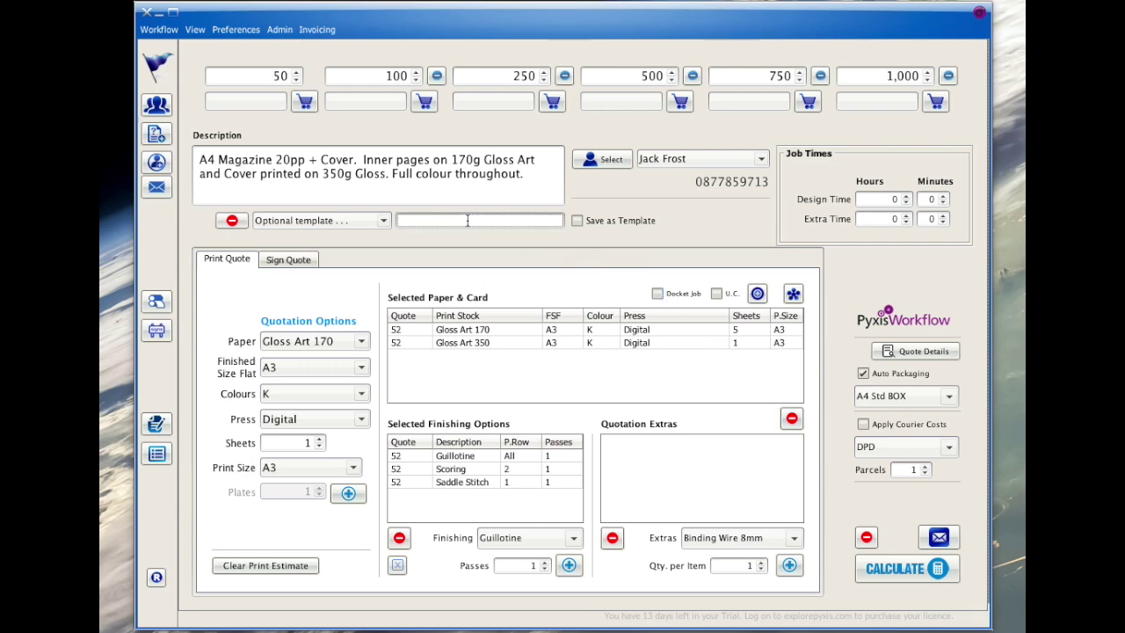
pyautogui.write('A4 24pp Magazine inc. Cover CC')
pyautogui.click(576, 220)
# Calculate the quote, clear the 500, 750 and 1,000 quantities, and recalculate the remaining prices
pyautogui.click(897, 568)
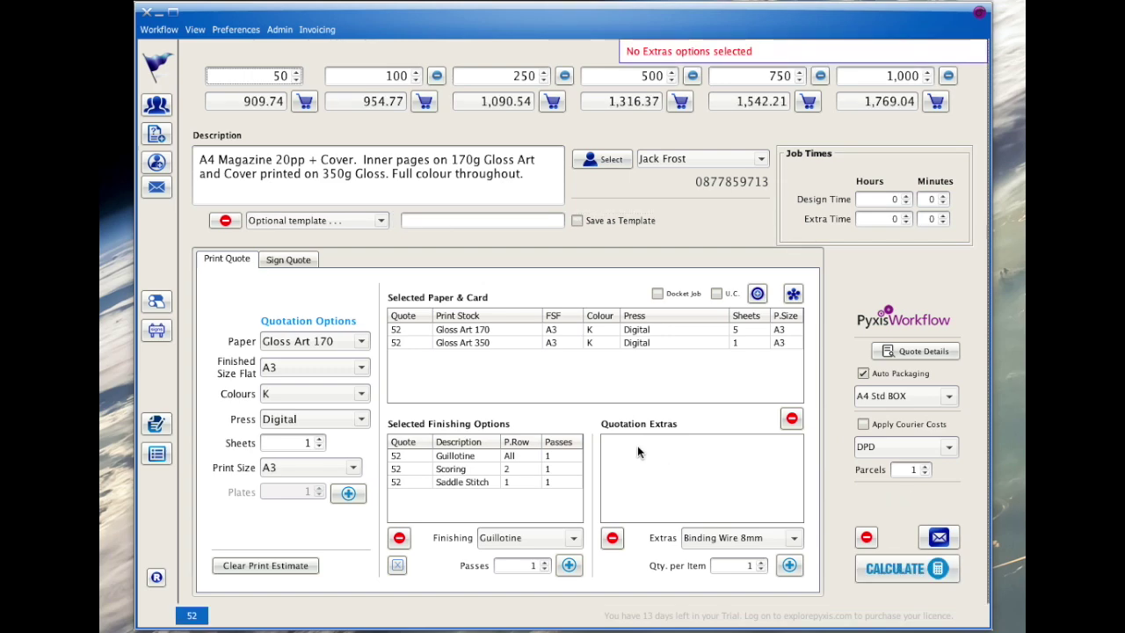
pyautogui.click(692, 76)
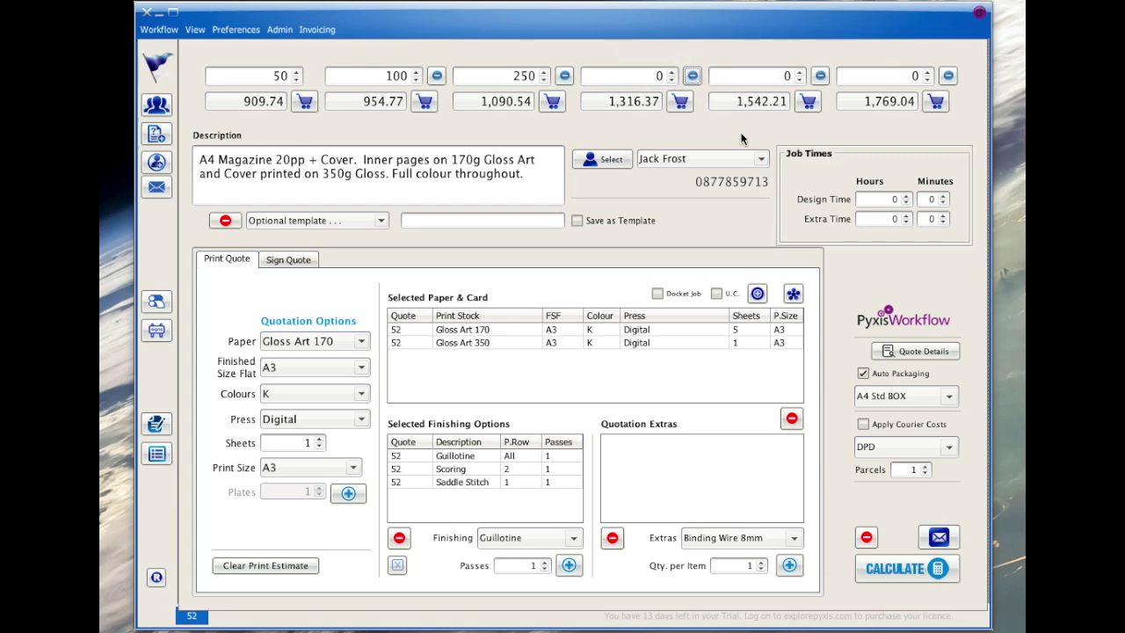
pyautogui.click(881, 568)
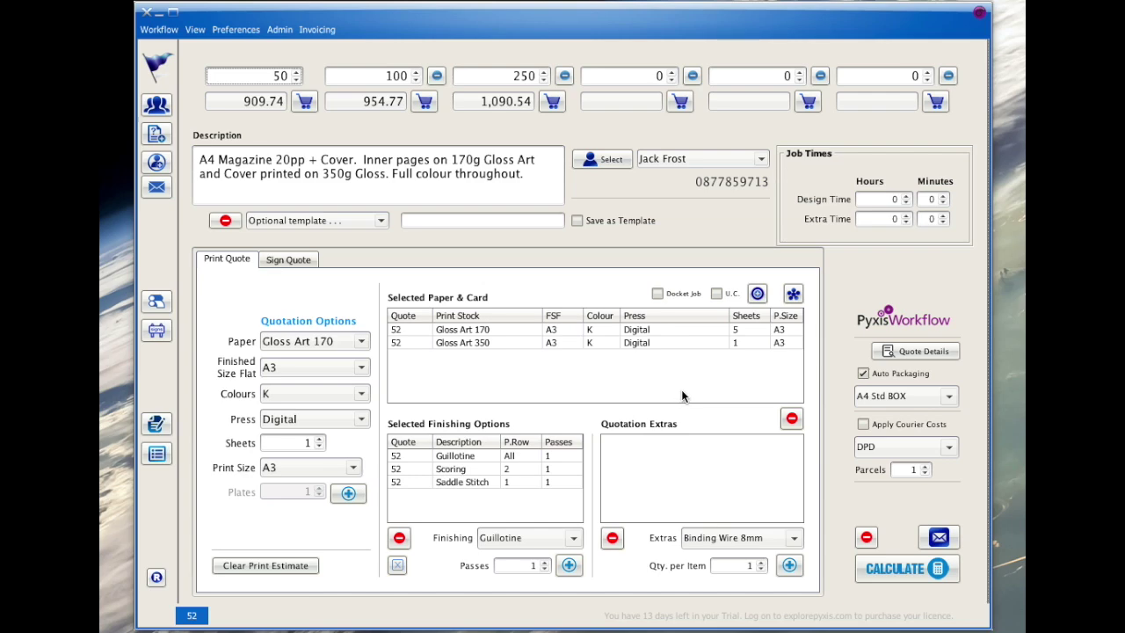
# Enable the U.C. option for the quote and generate the estimate's email preview
pyautogui.click(719, 293)
pyautogui.click(941, 538)
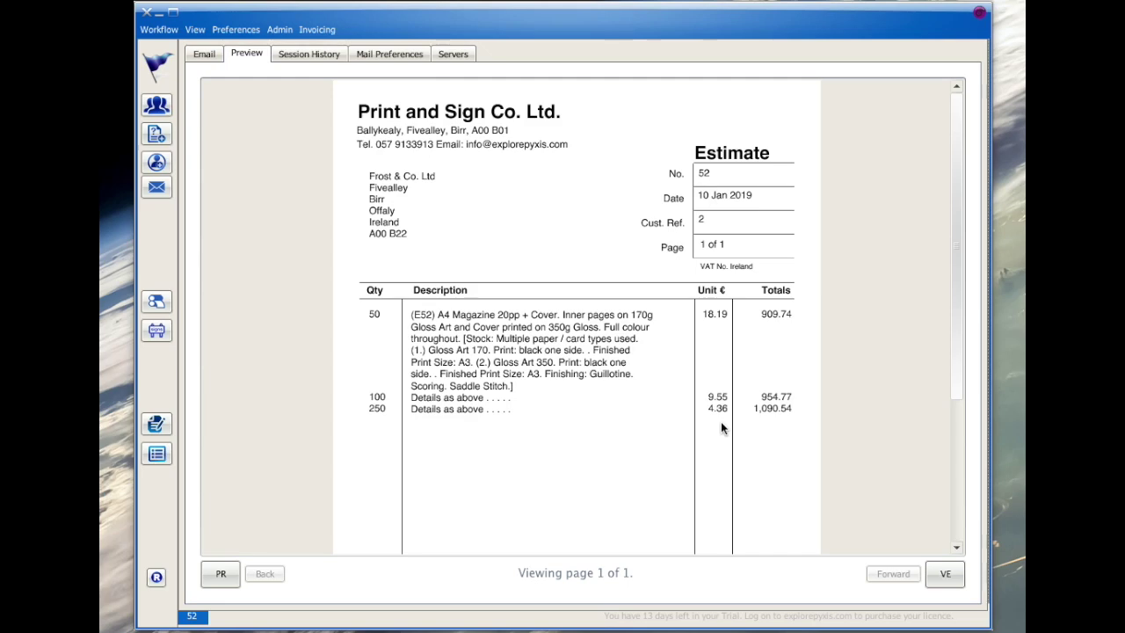
# Send the queued Quotation 52 email from the outgoing email list and view the session history
pyautogui.moveTo(626, 457); pyautogui.dragTo(621, 519)
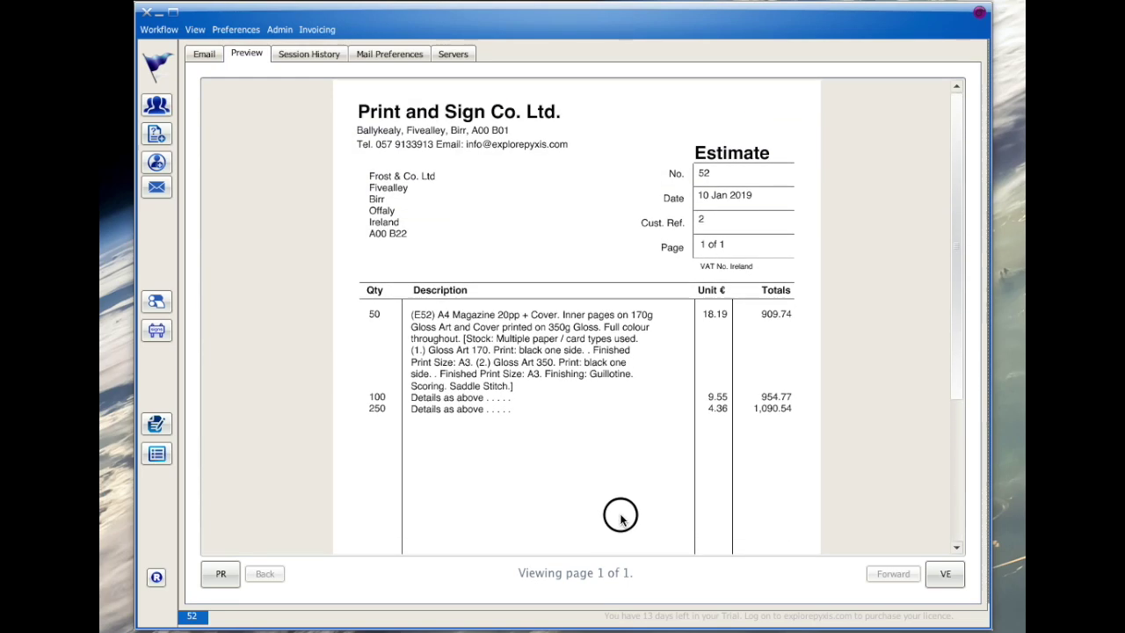
pyautogui.click(206, 54)
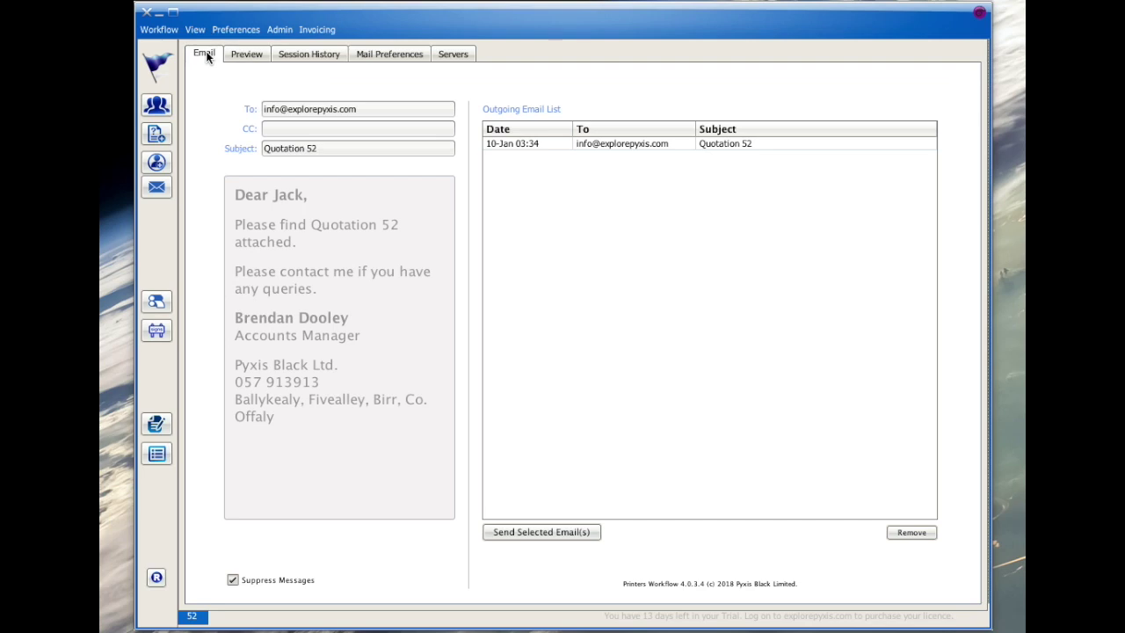
pyautogui.click(524, 144)
pyautogui.click(549, 531)
pyautogui.click(532, 366)
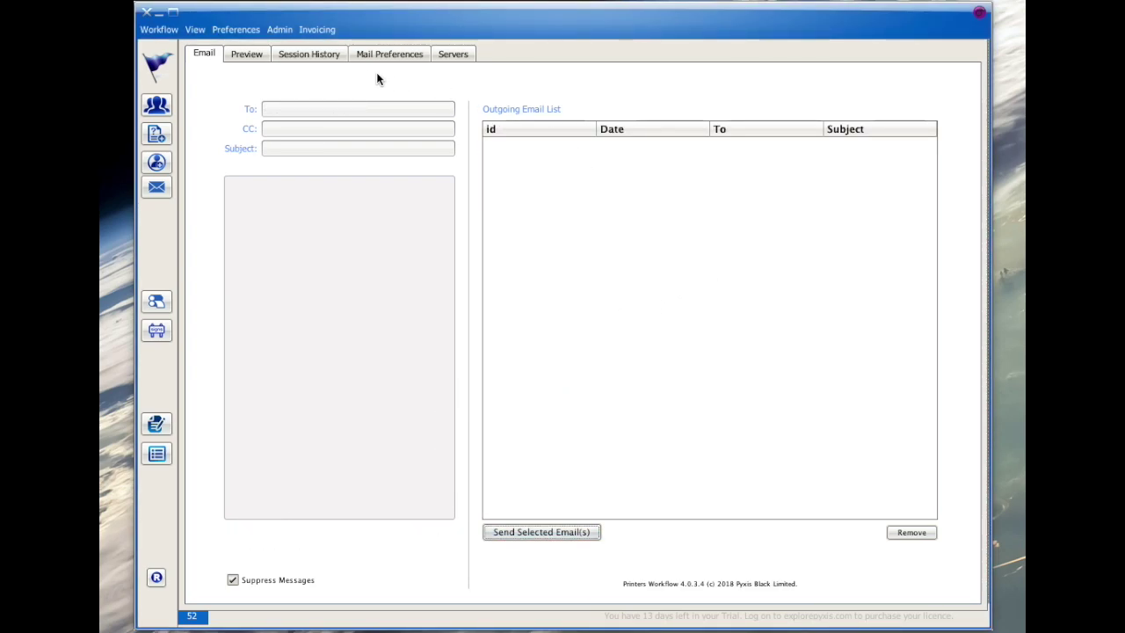
pyautogui.click(318, 54)
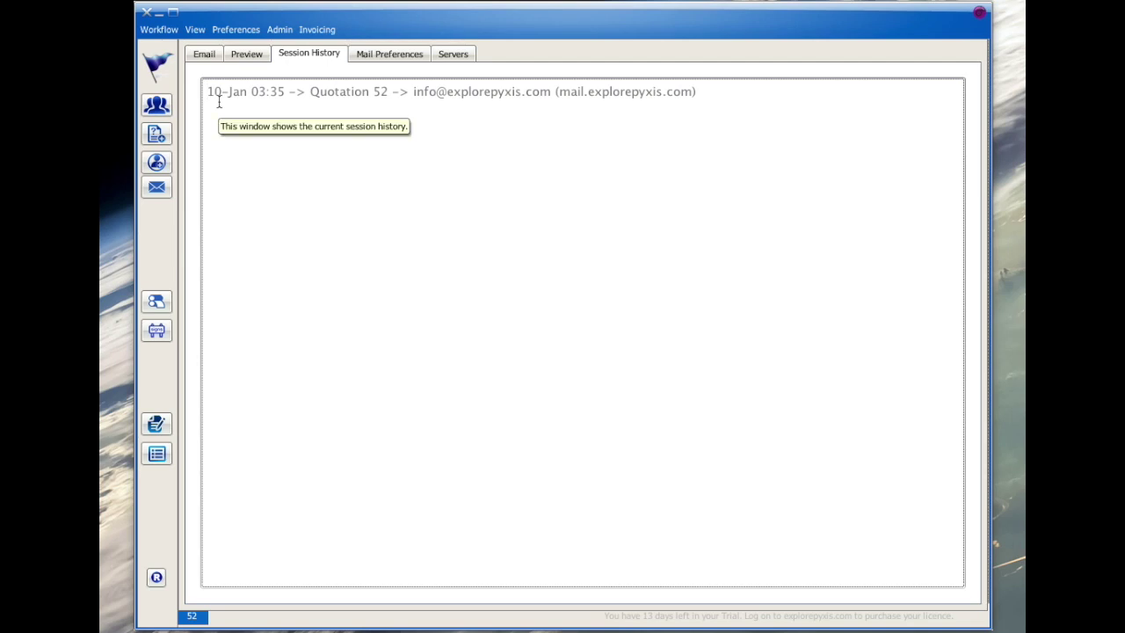
# Clear the quote form and load the saved template "A4 24pp Magazine inc. Cover CC" into a new quotation
pyautogui.click(156, 135)
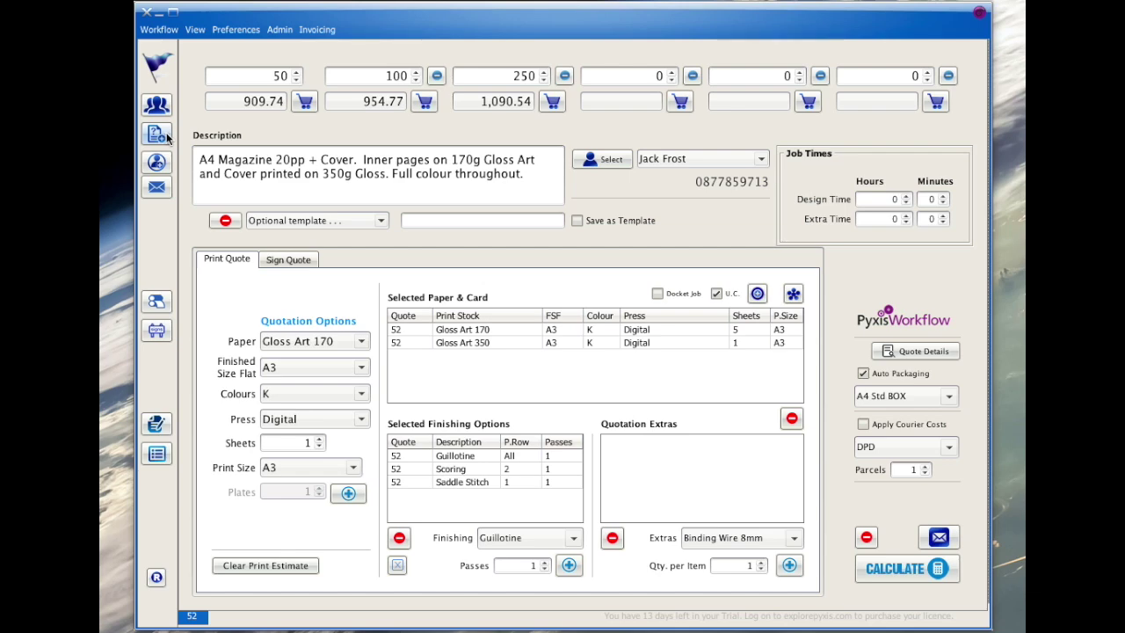
pyautogui.click(350, 220)
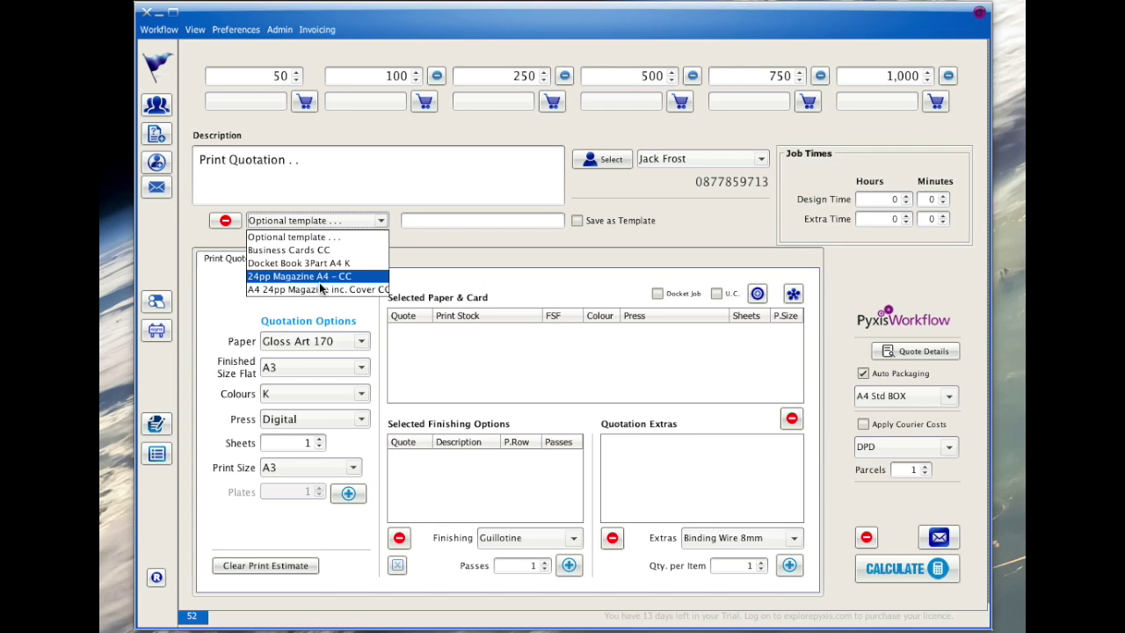
pyautogui.click(320, 287)
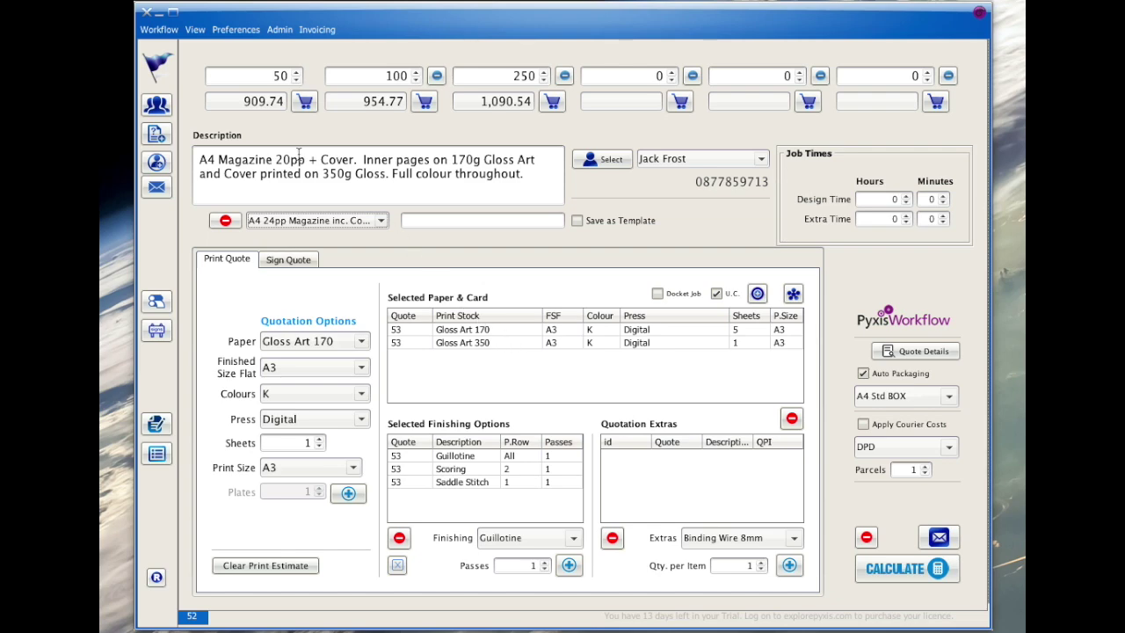
# Find estimate 52 in the customer's quotations list and queue it as an email quotation
pyautogui.click(594, 162)
pyautogui.click(967, 272)
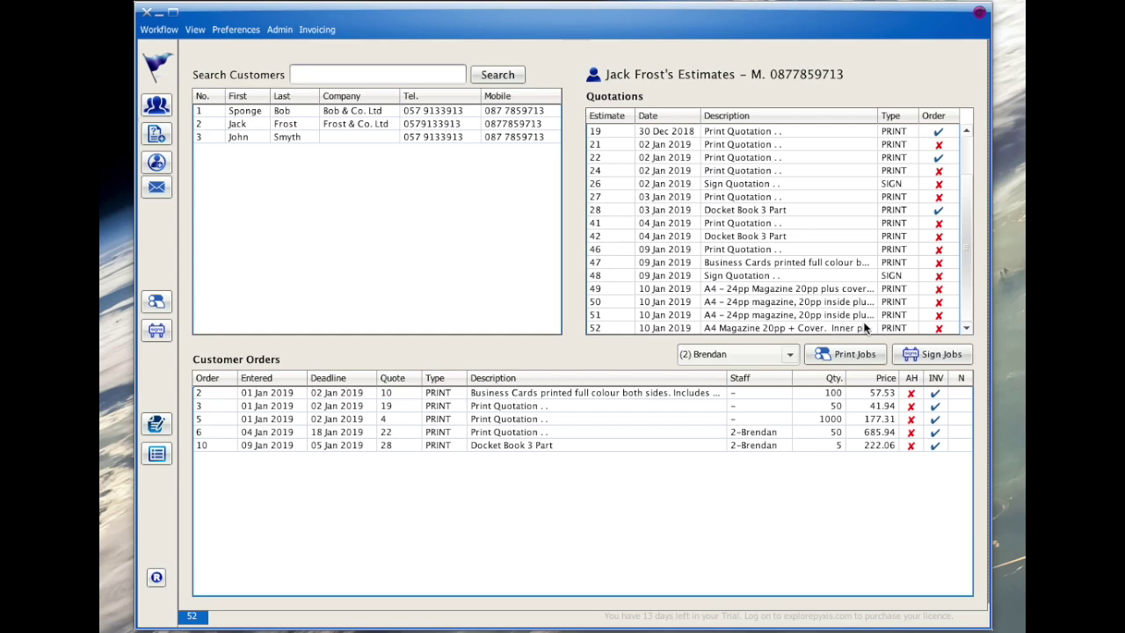
pyautogui.click(716, 326)
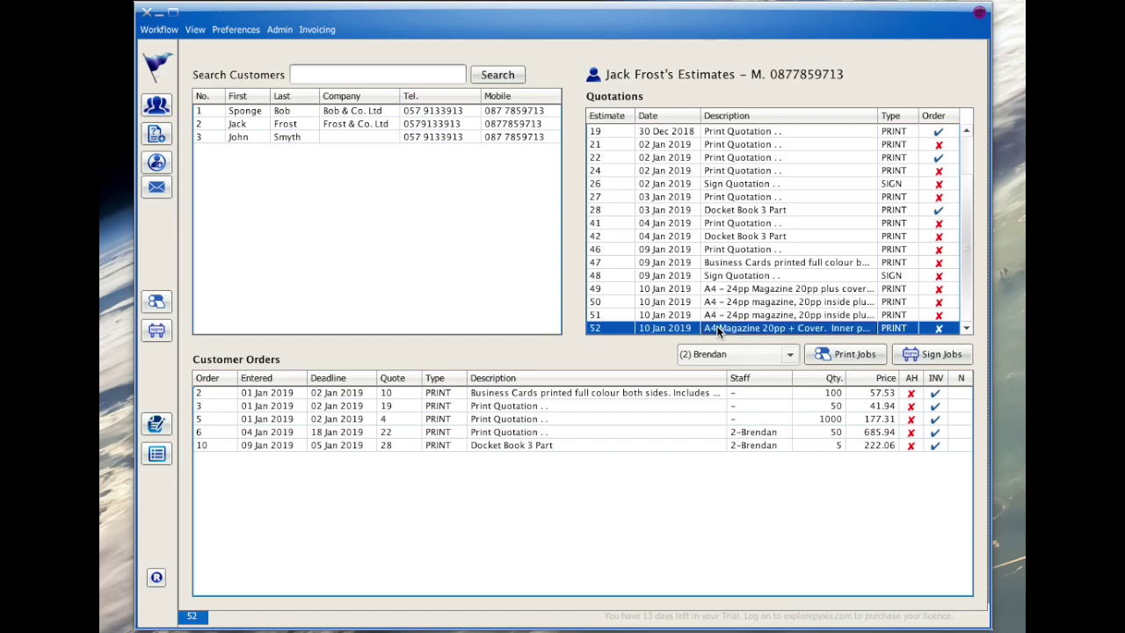
pyautogui.rightClick(720, 332)
pyautogui.click(741, 380)
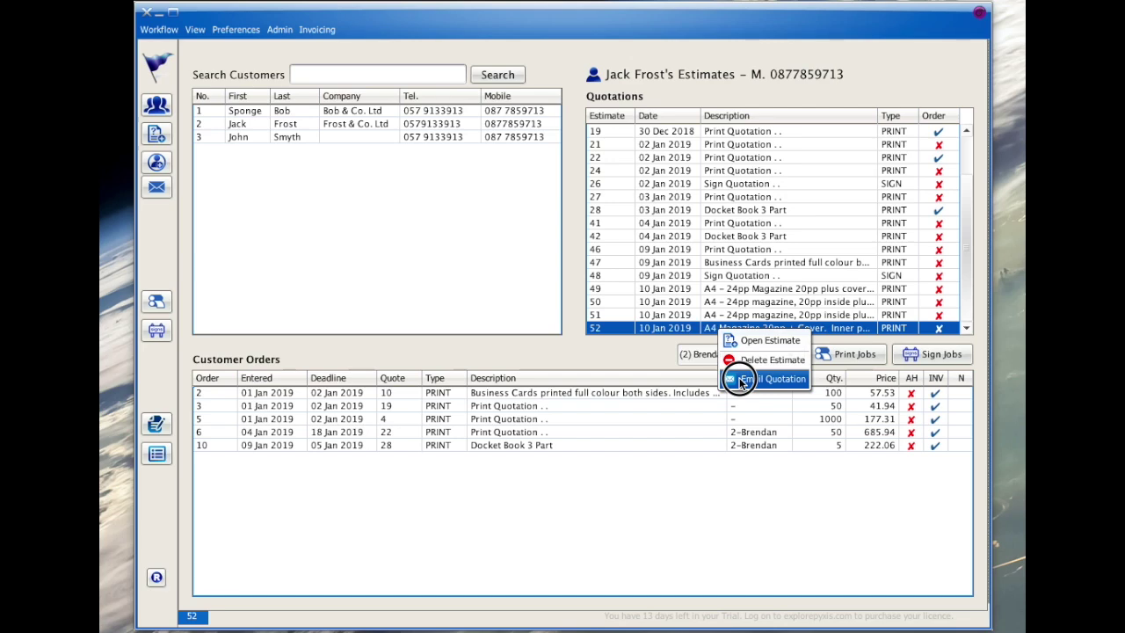
pyautogui.click(741, 380)
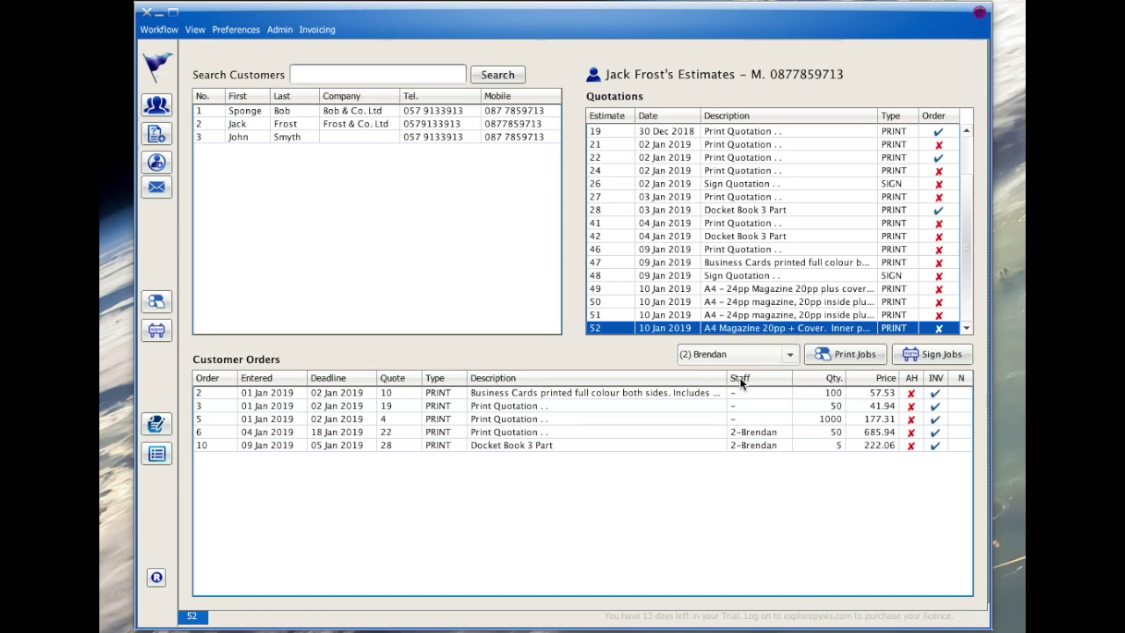
# Remove the queued Quotation 52 email from the outgoing email list and return to the quote form
pyautogui.click(205, 58)
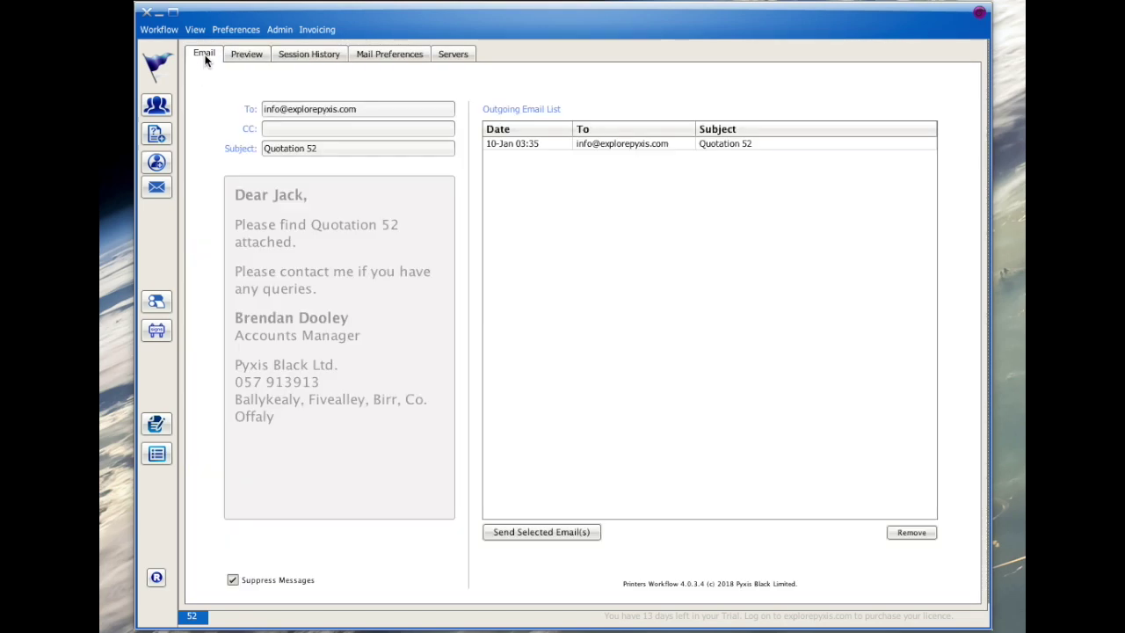
pyautogui.click(510, 145)
pyautogui.click(893, 535)
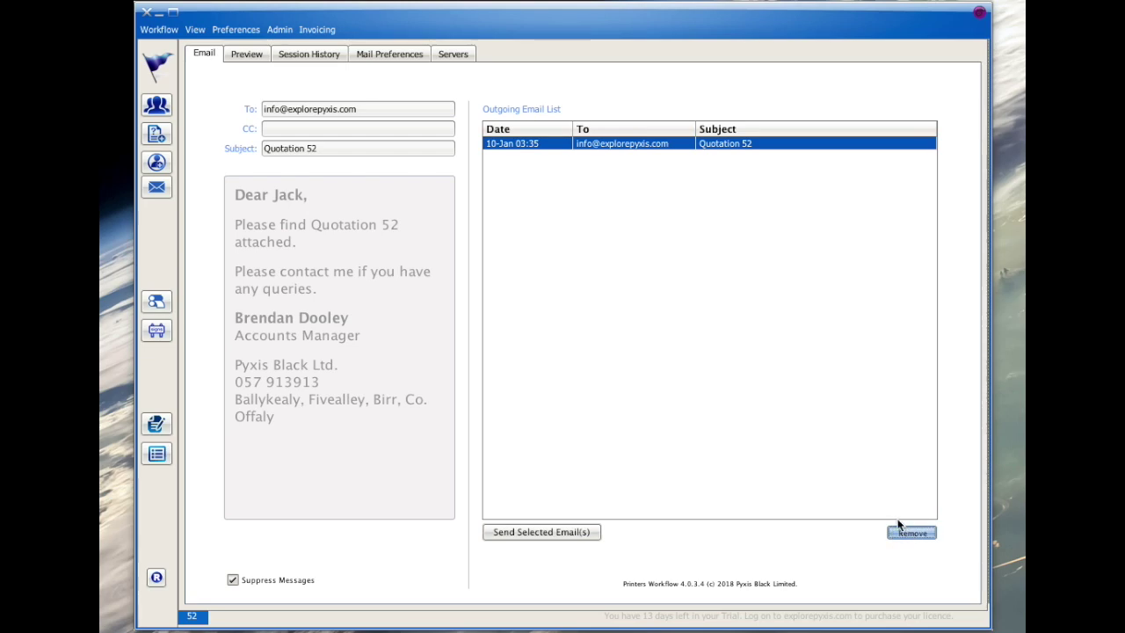
pyautogui.click(535, 361)
pyautogui.click(156, 134)
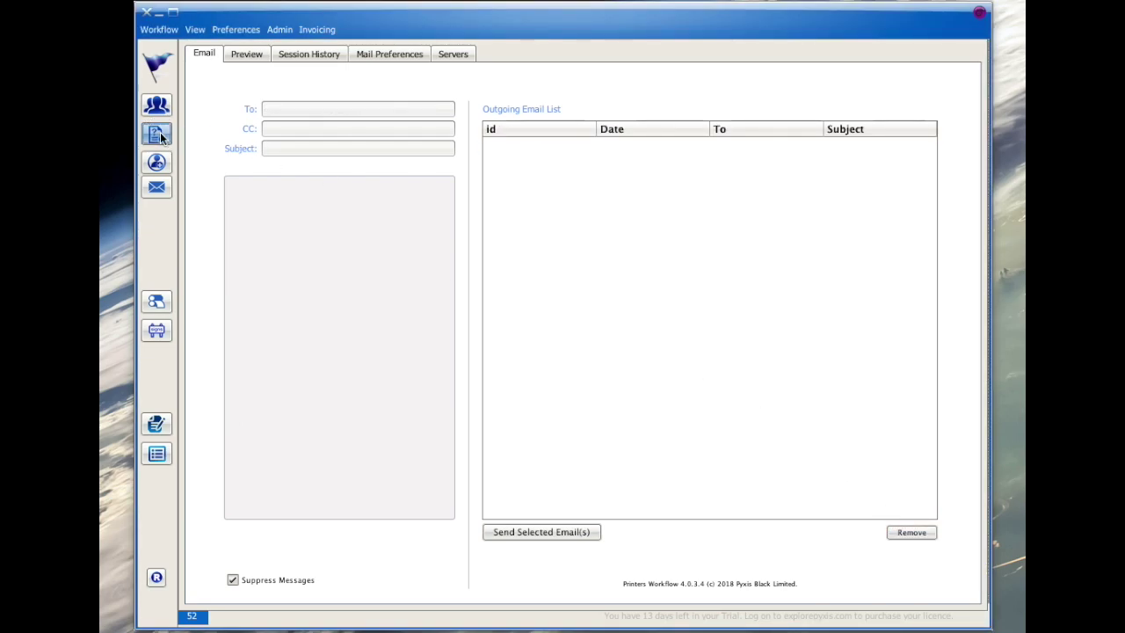